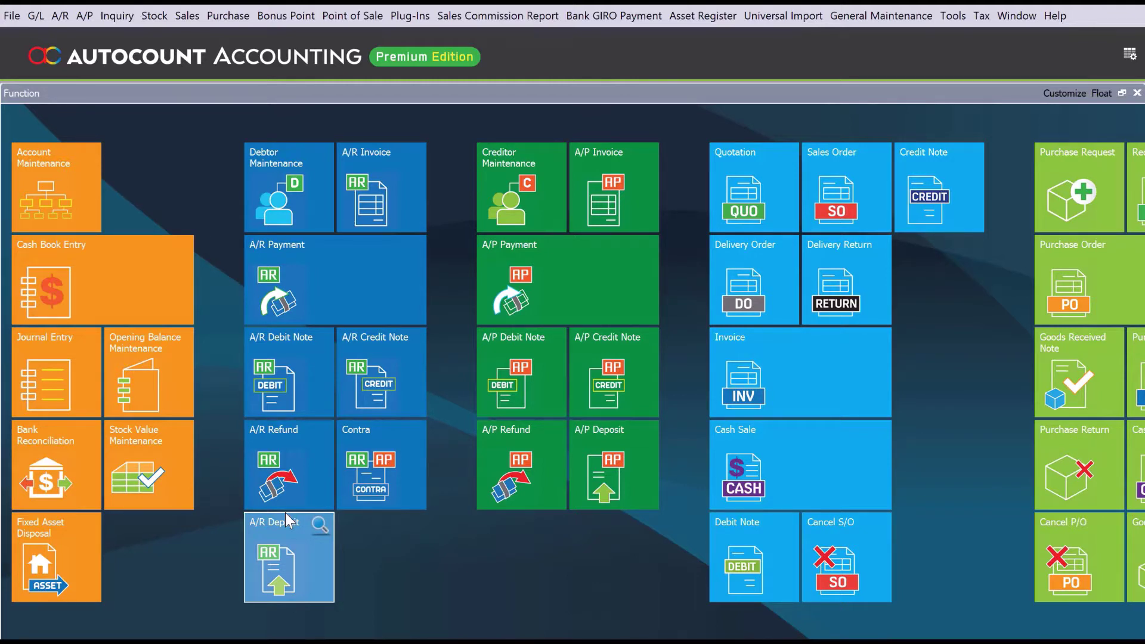
Step: Check the Serial No. module in the program's module settings and close the window
left_click(953, 16)
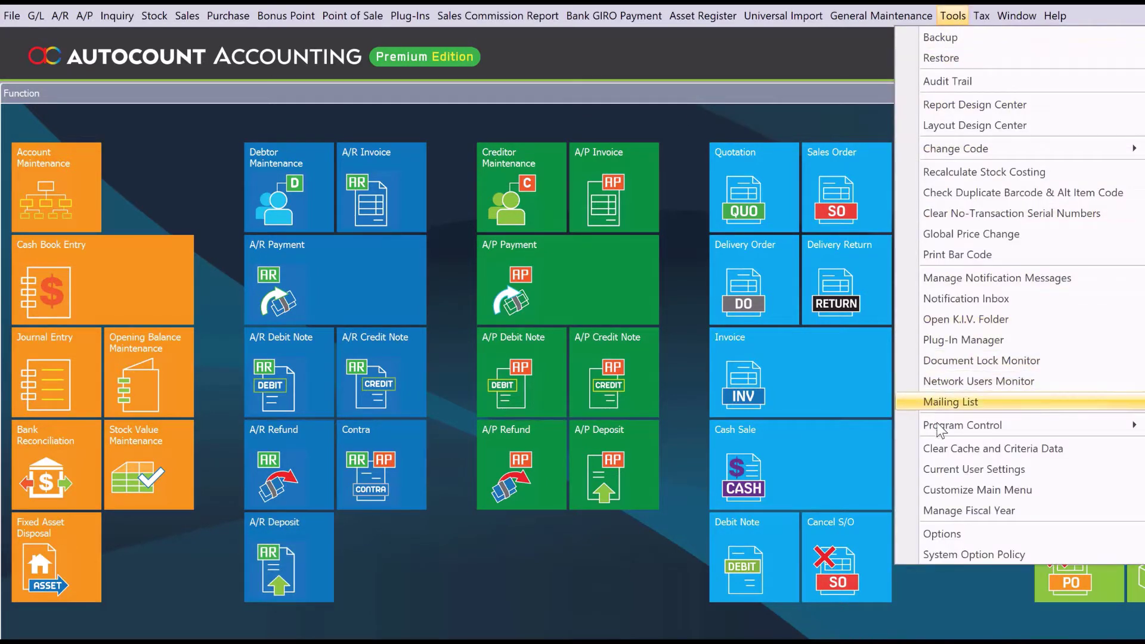
mouse_move(938, 426)
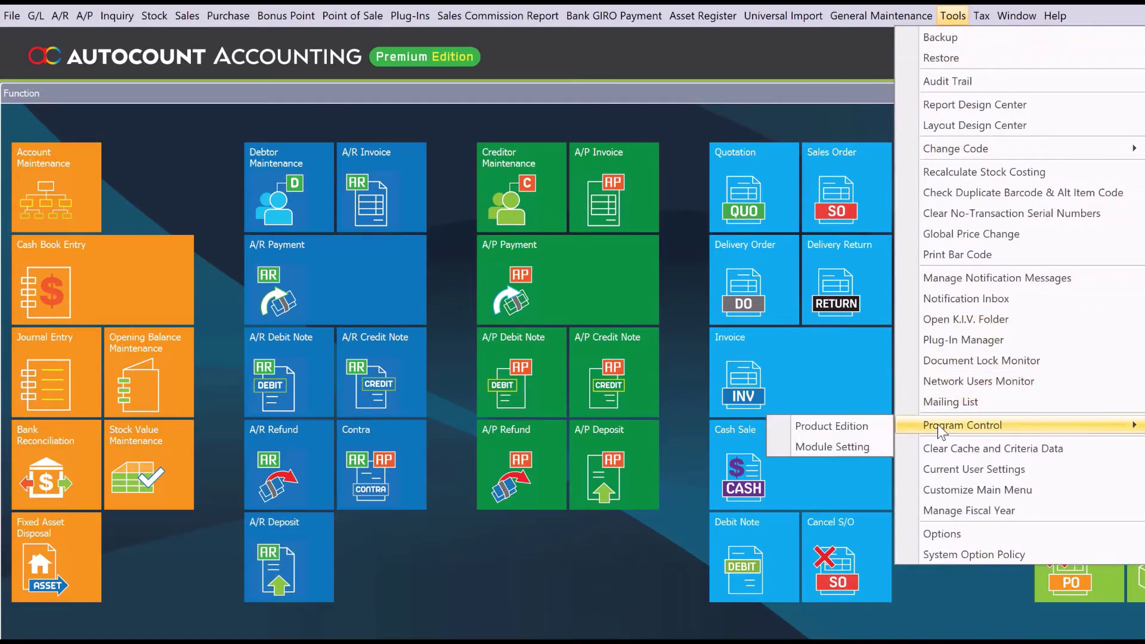
left_click(839, 445)
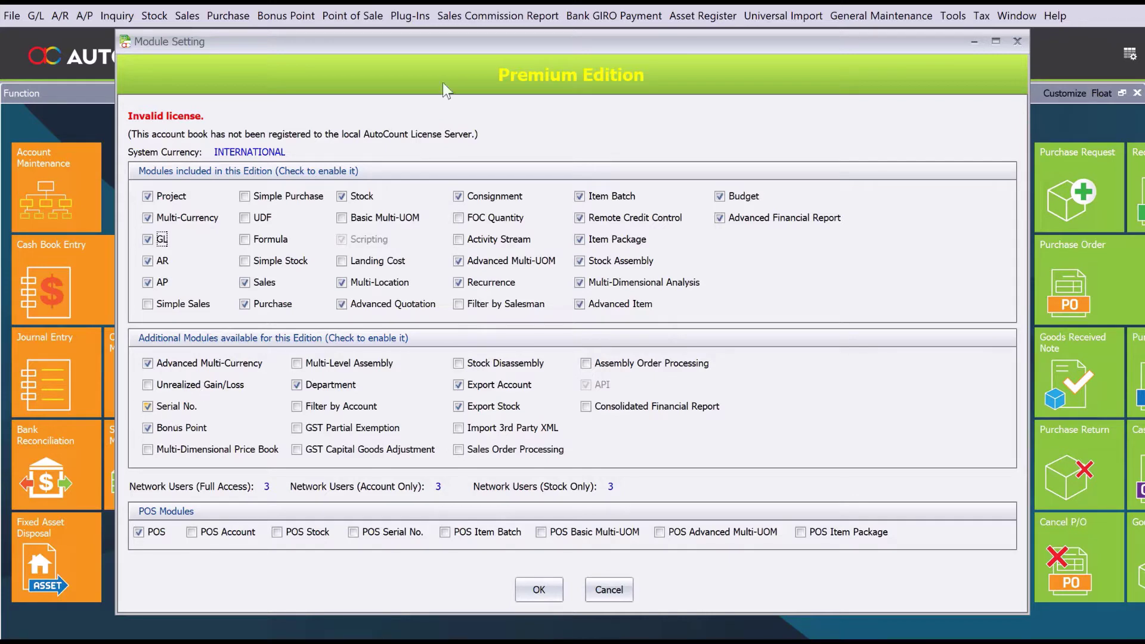
left_click(1017, 43)
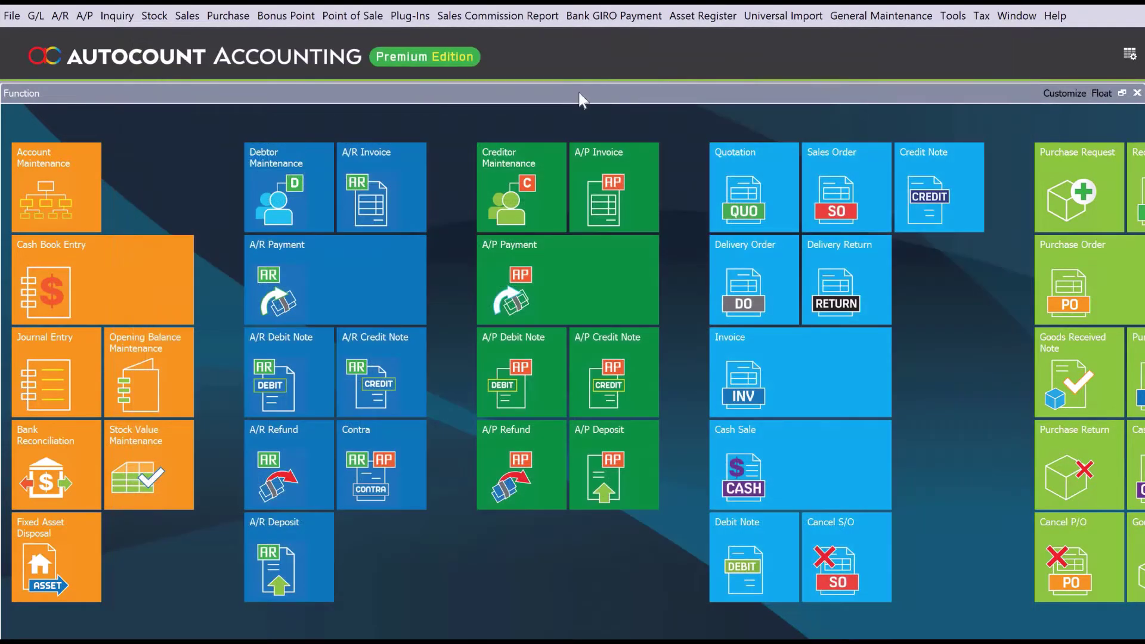
Step: Create a new stock item with the item code SN001
left_click(148, 14)
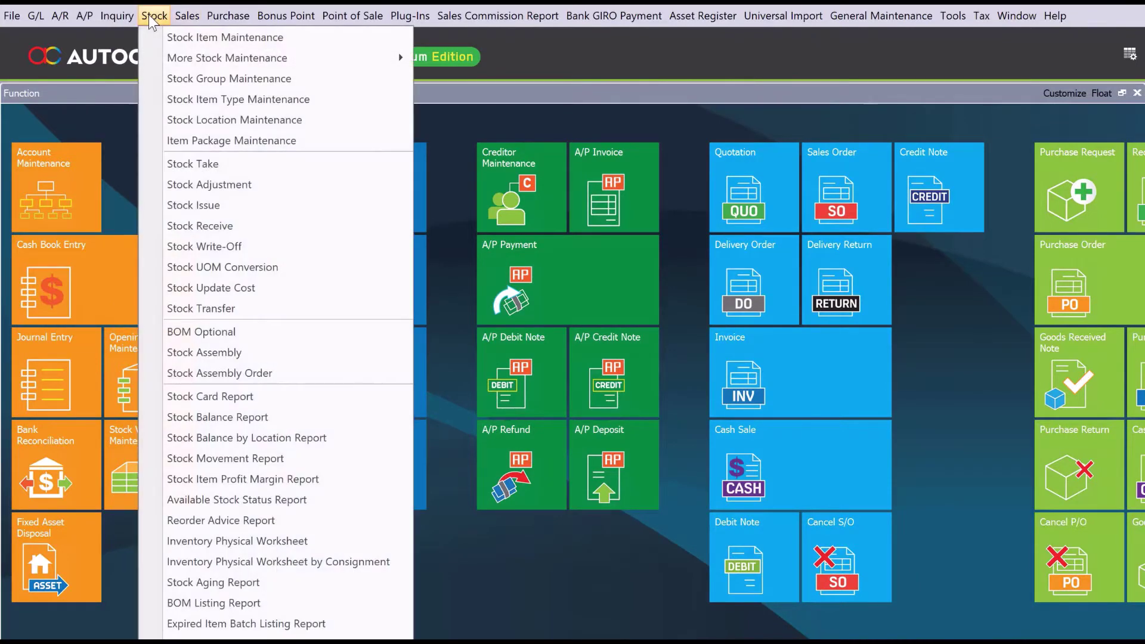
left_click(173, 37)
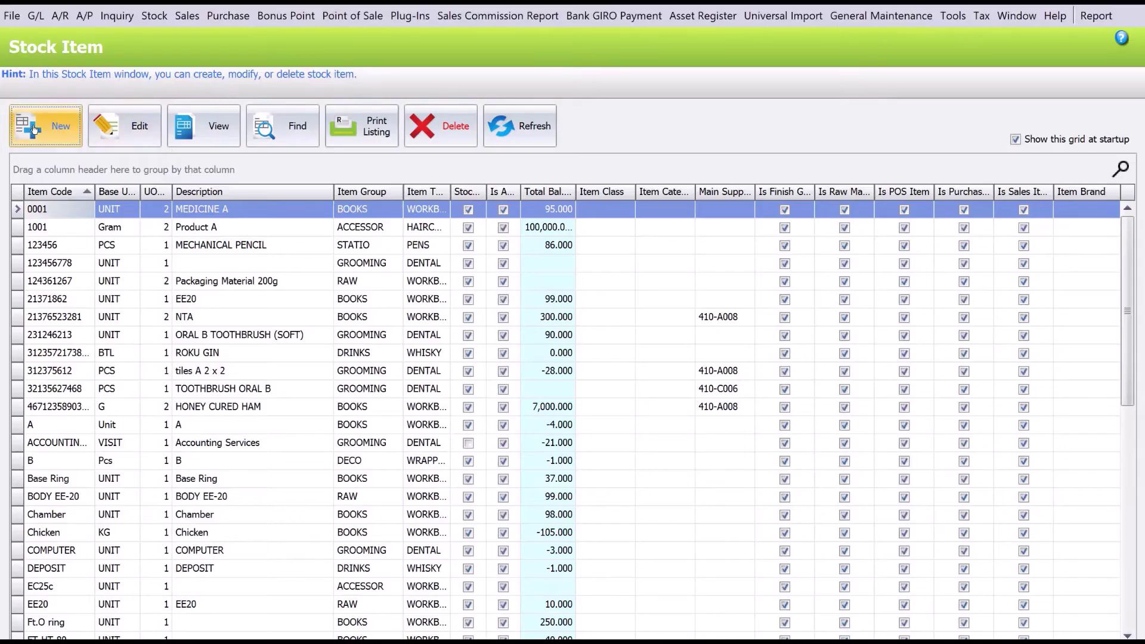
left_click(34, 129)
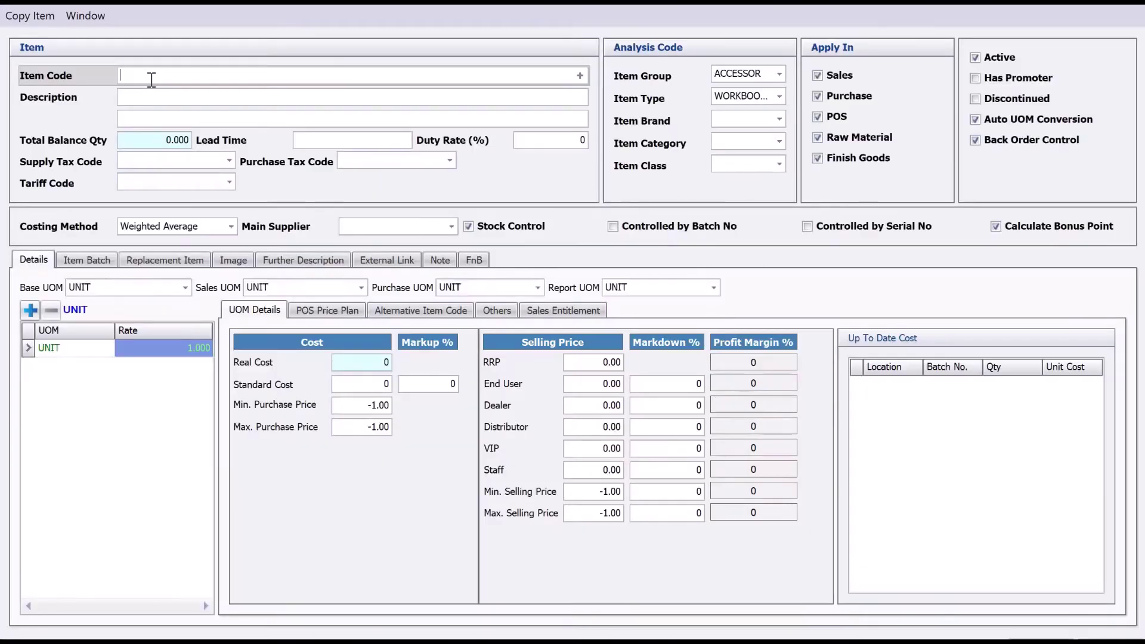
type("SN0")
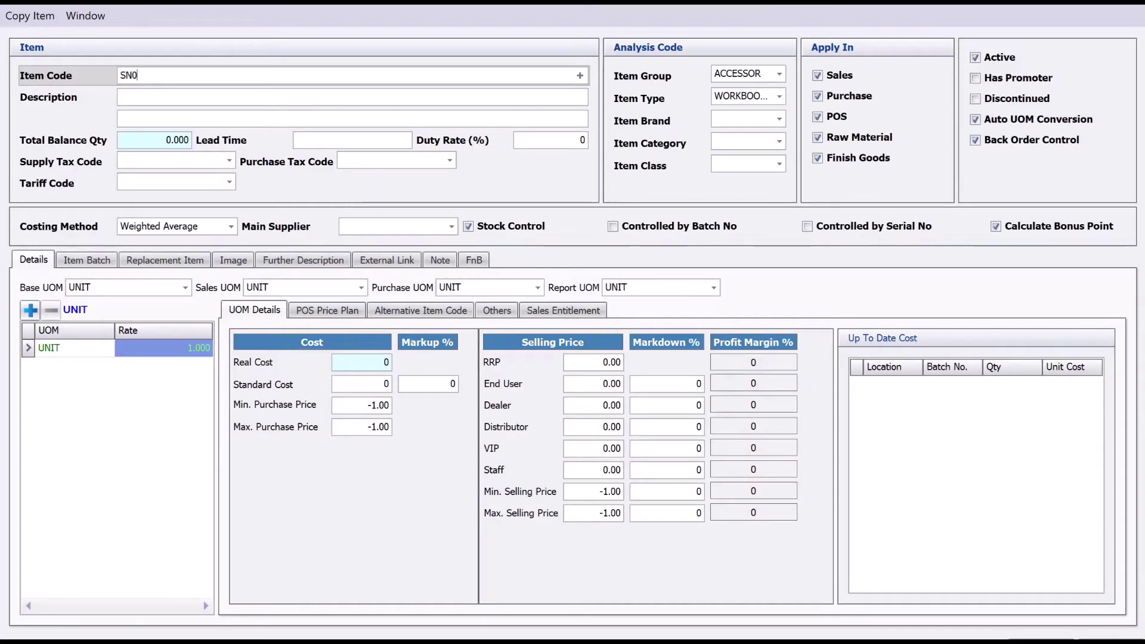
type("01")
key("Tab")
Step: Describe the stock item as "Item with Serial Number" and set it as controlled by serial number
type("I")
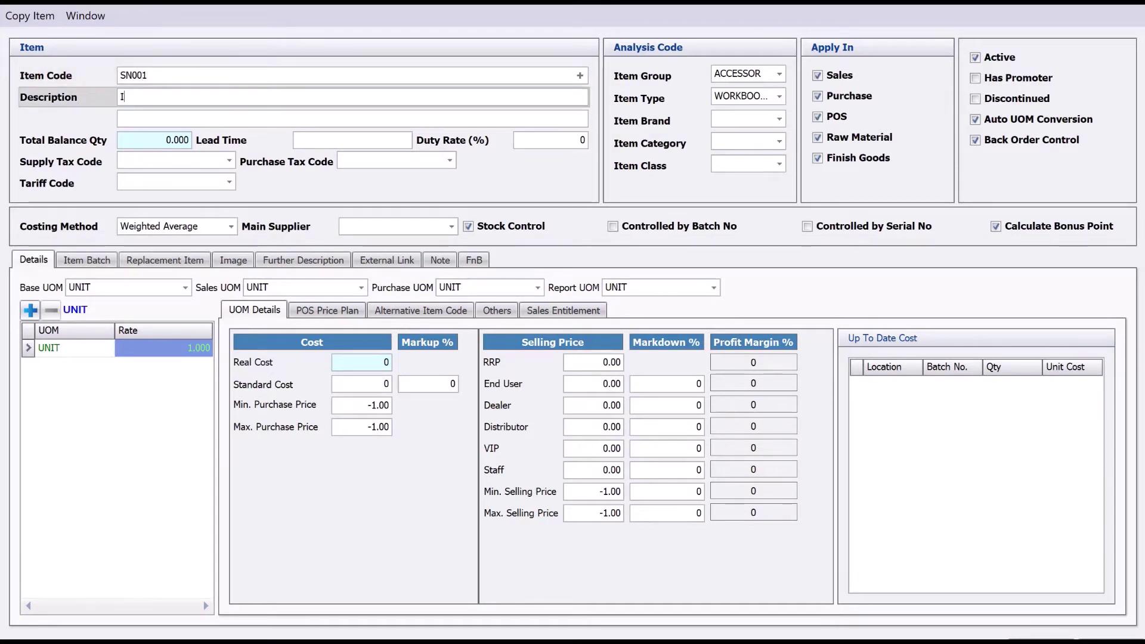
type("tem with Sei")
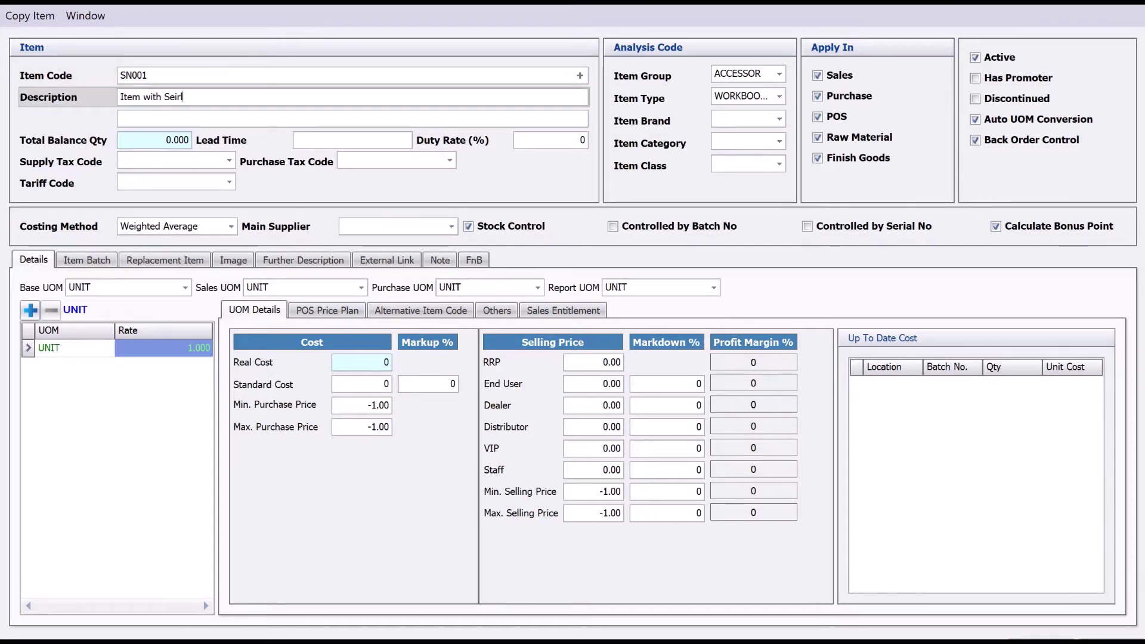
key("BackSpace")
type("rial Nu")
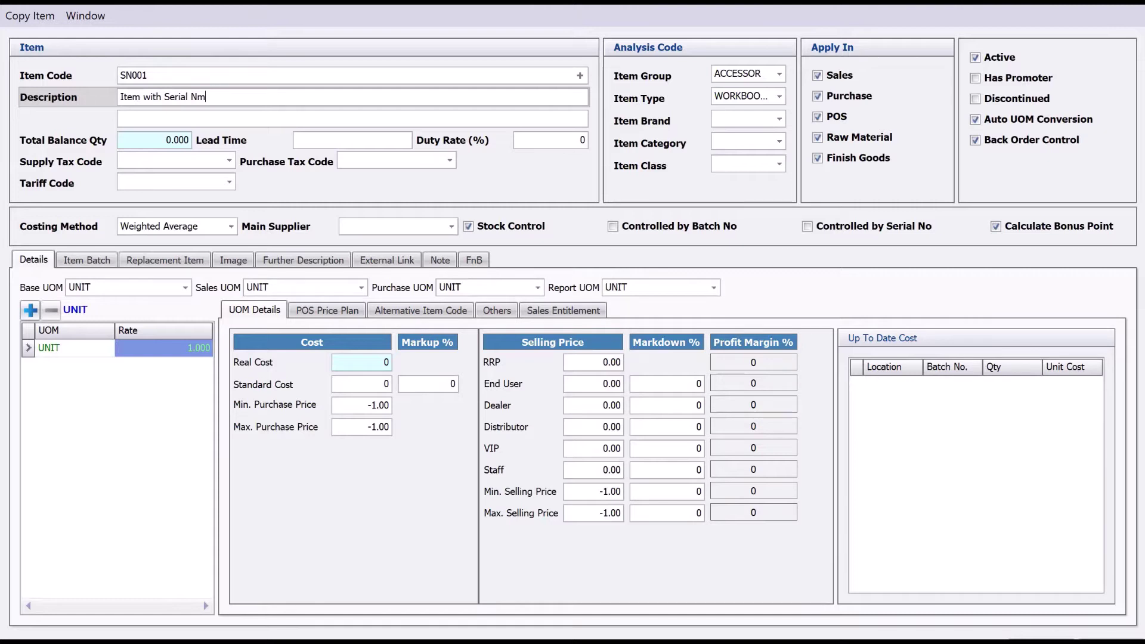
type("mber")
key("Tab")
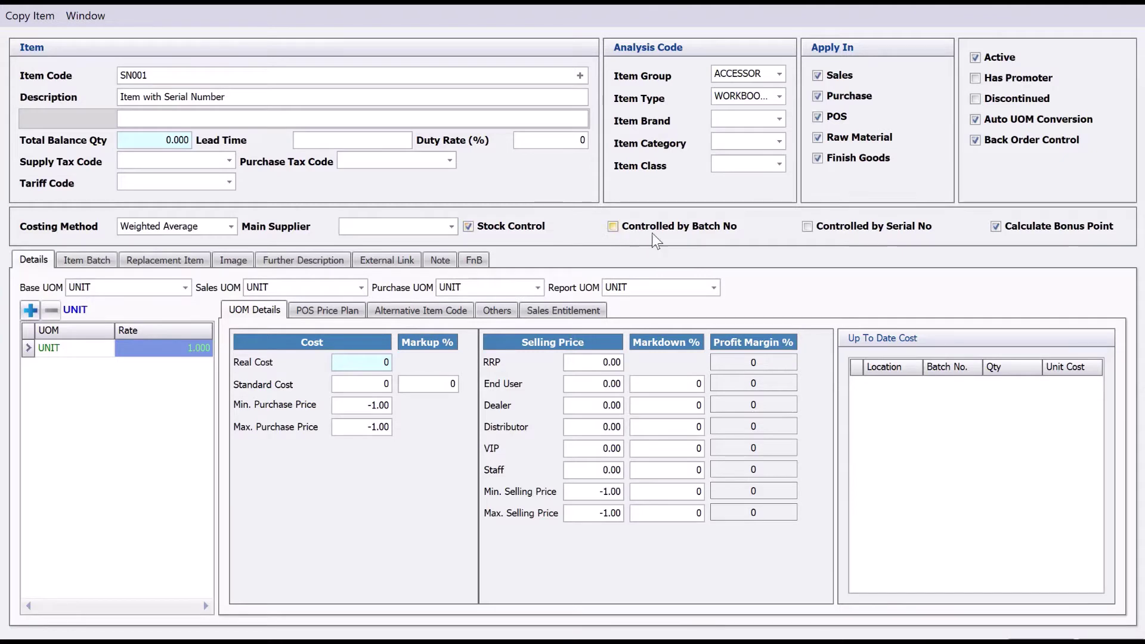
left_click(822, 227)
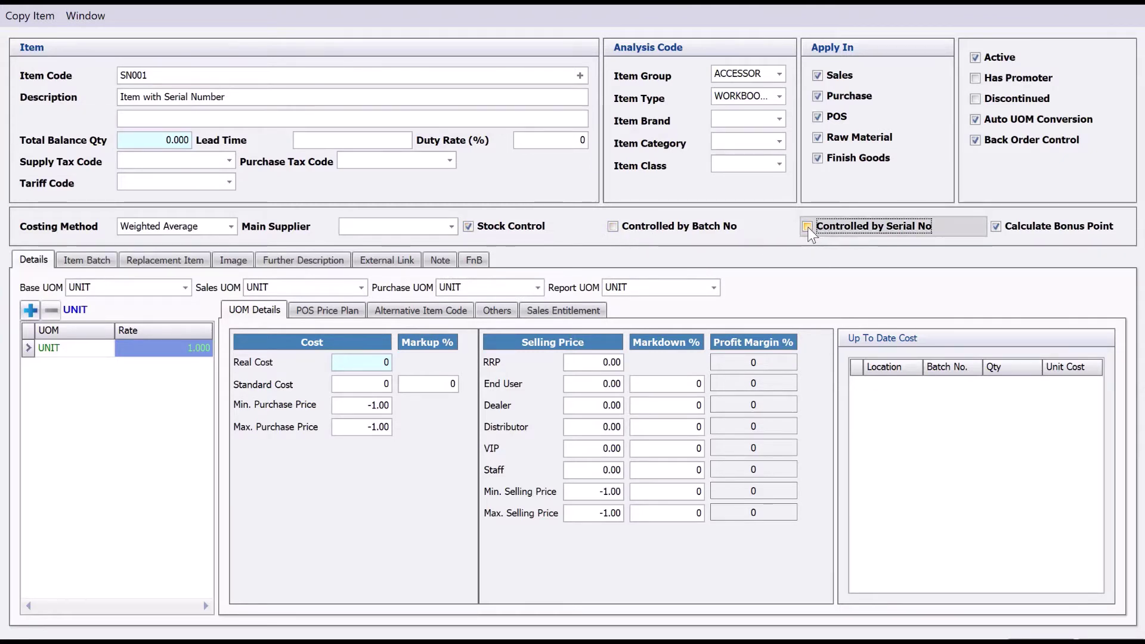
left_click(807, 227)
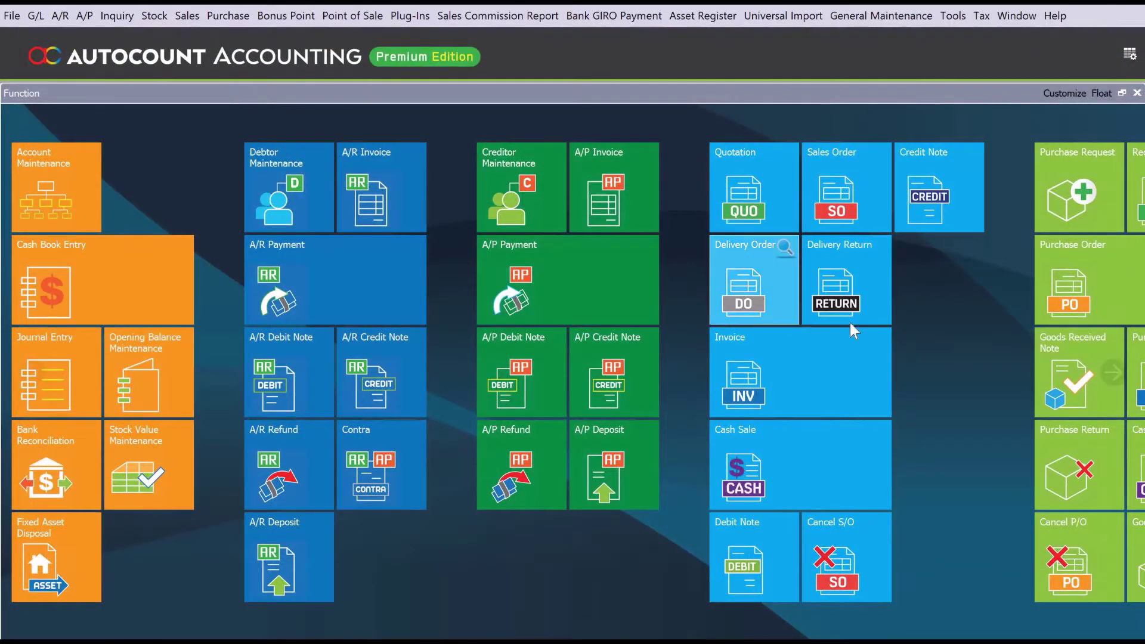
Step: Start a new purchase invoice for creditor ASPER with supplier D/O number 1 and supplier invoice number 1
scroll(668, 333, "down", 3)
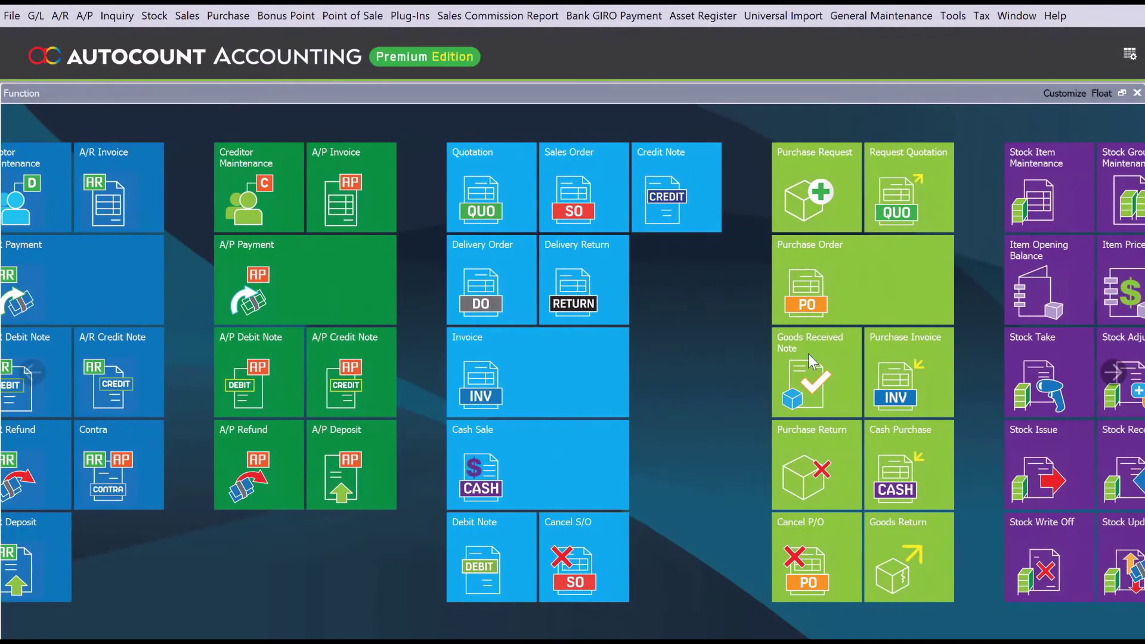
left_click(908, 378)
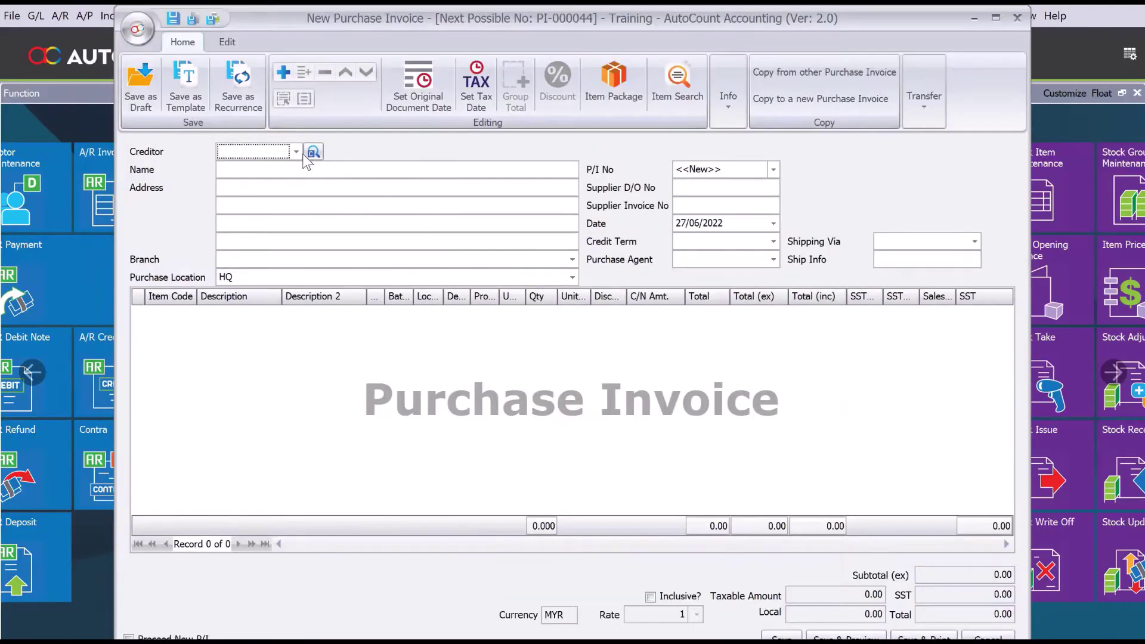
left_click(295, 152)
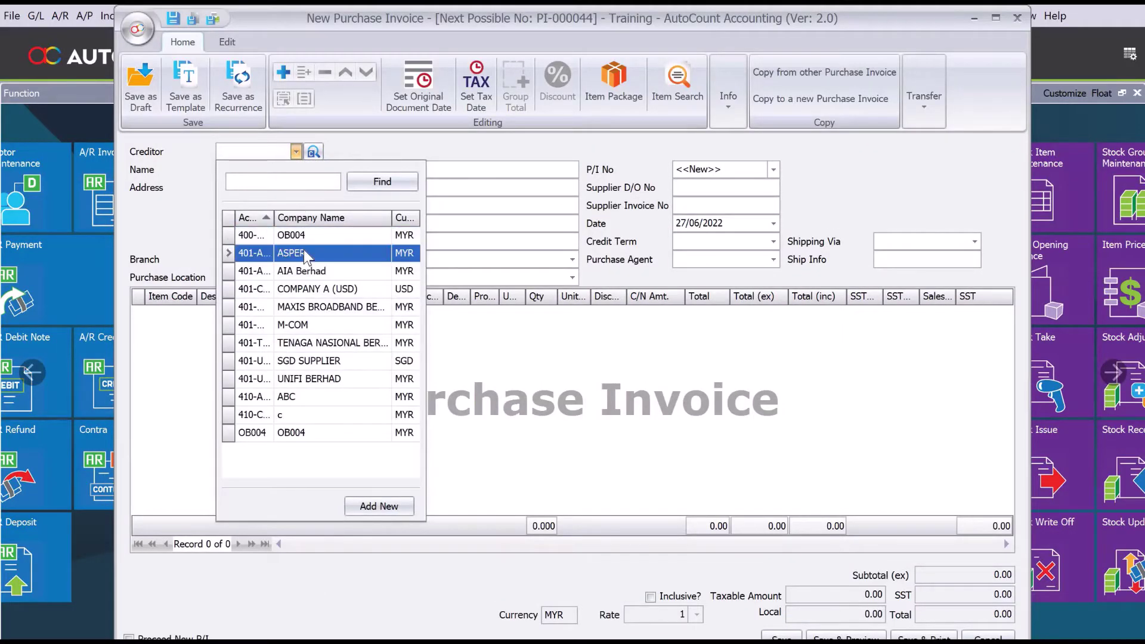
left_click(307, 255)
left_click(710, 188)
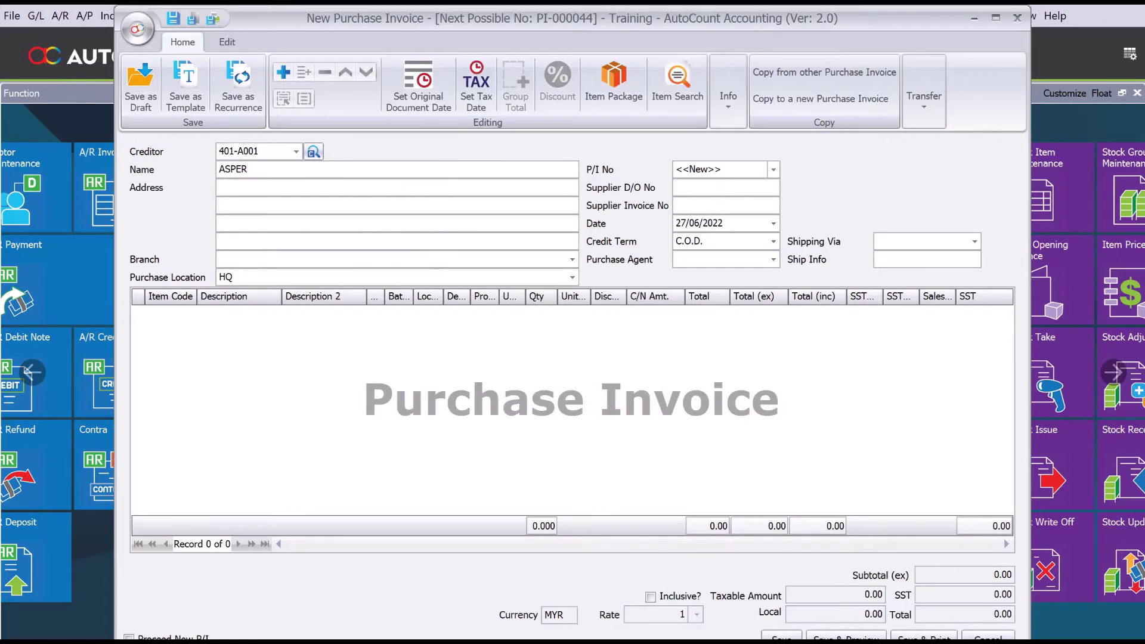
type("1")
left_click(708, 206)
type("1")
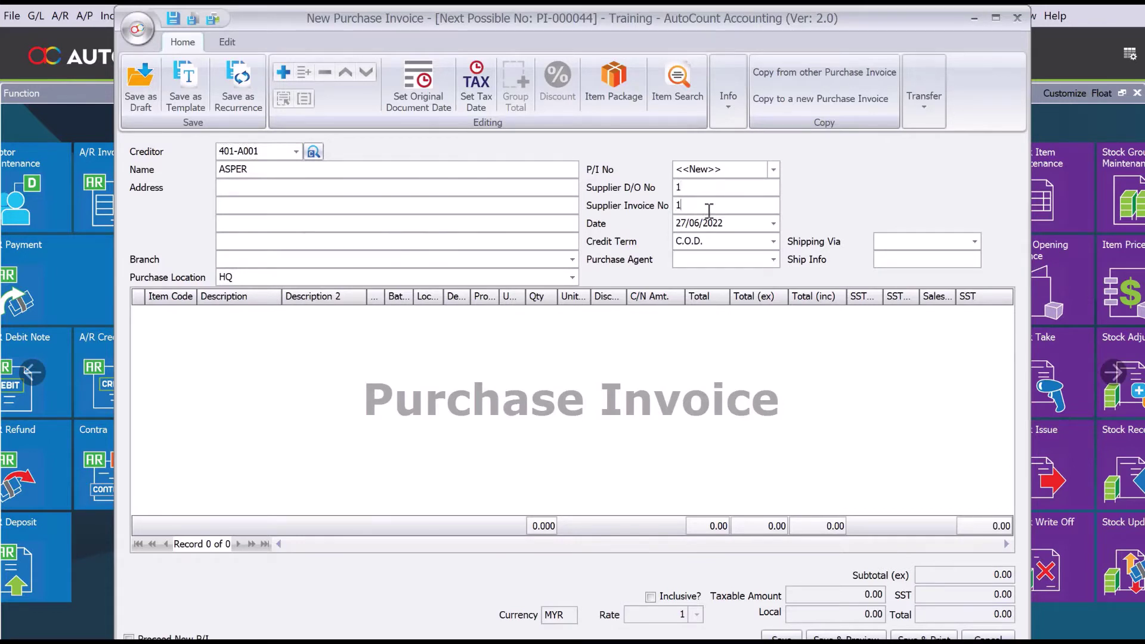
Step: Add item SN001 to the purchase invoice with a quantity of 5
left_click(284, 72)
left_click(189, 314)
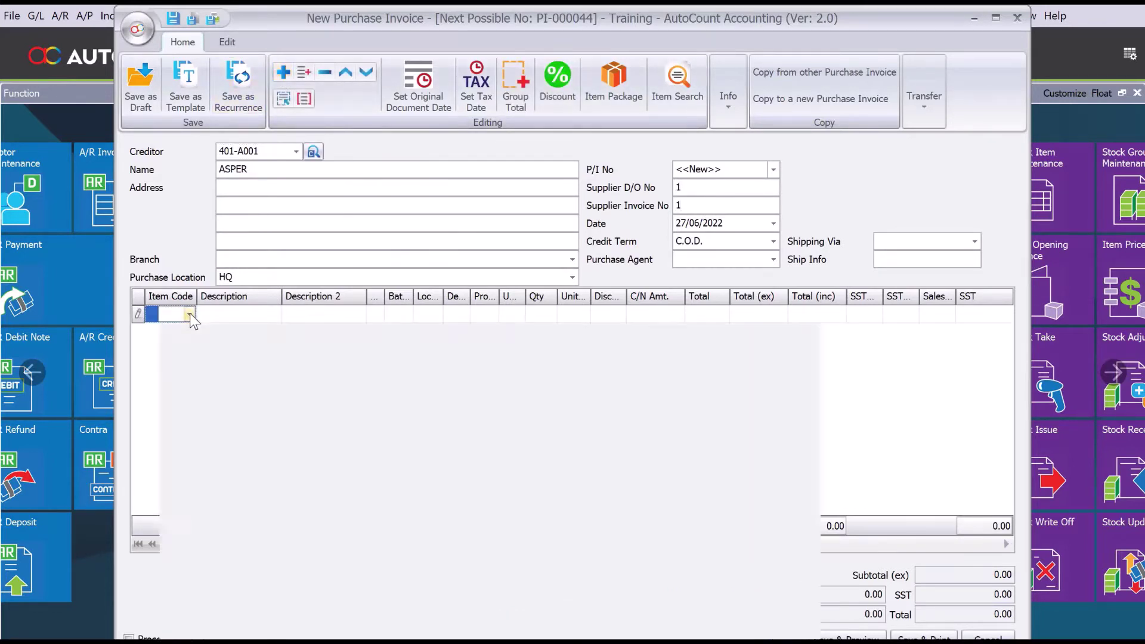
type("sn00")
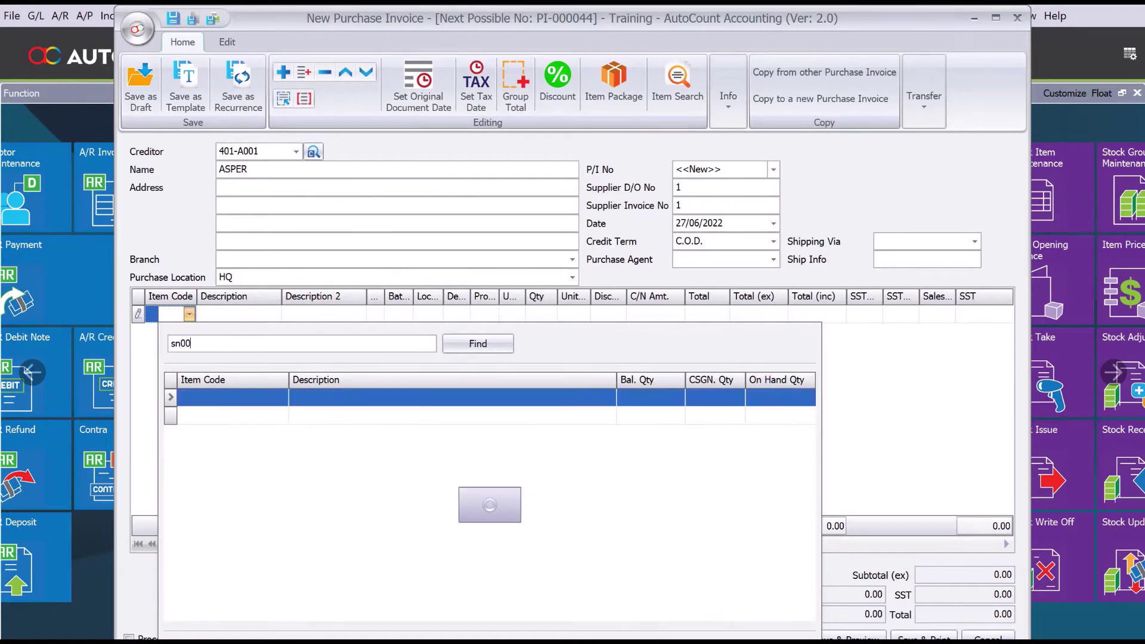
left_click(330, 400)
left_click(537, 315)
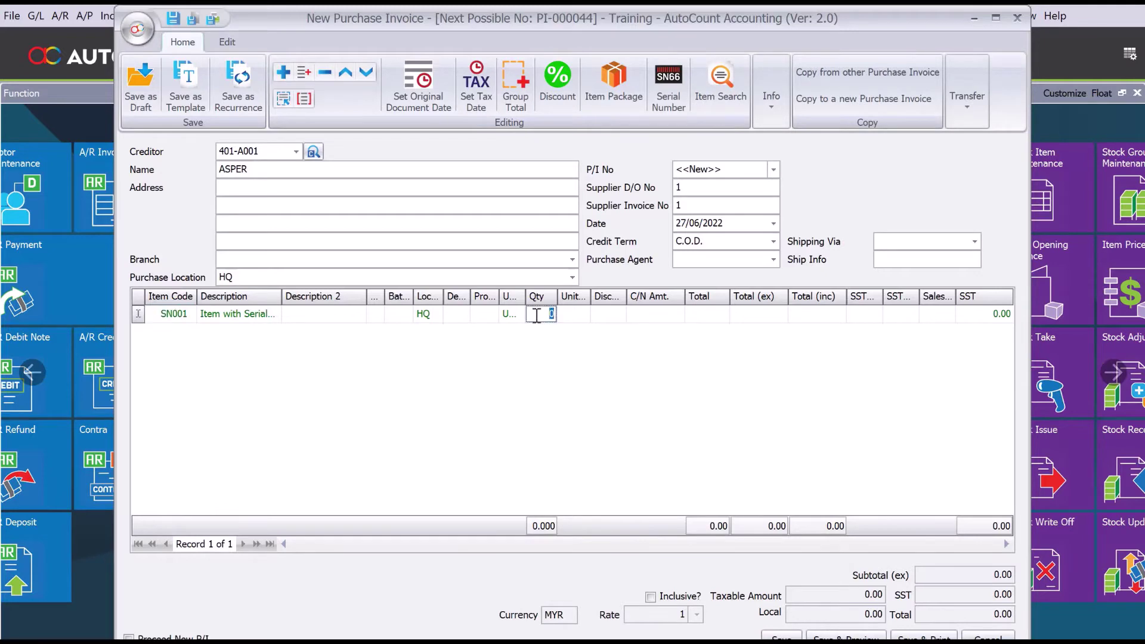
type("5")
key("Return")
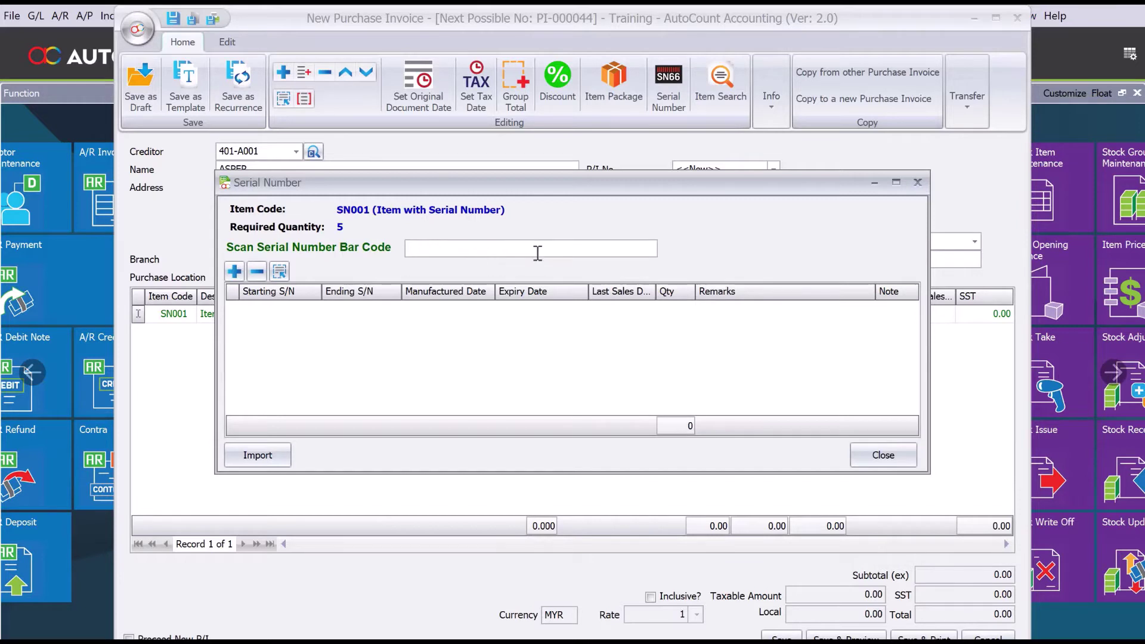
Step: Add a serial number range for SN001 from 2022001 to 2022005
left_click(234, 272)
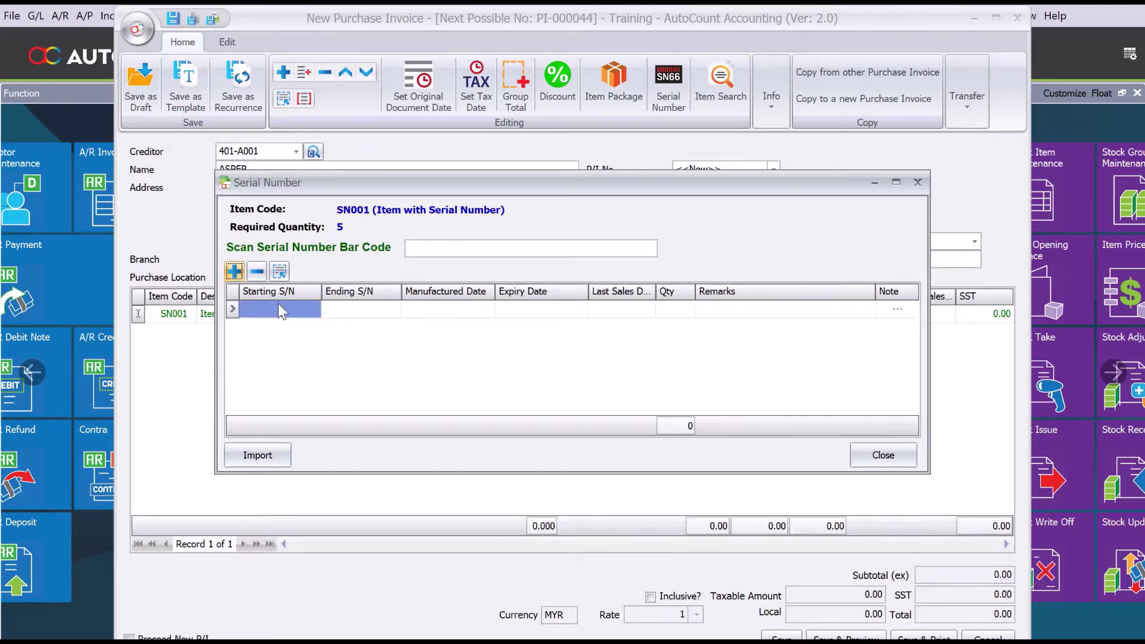
left_click(308, 315)
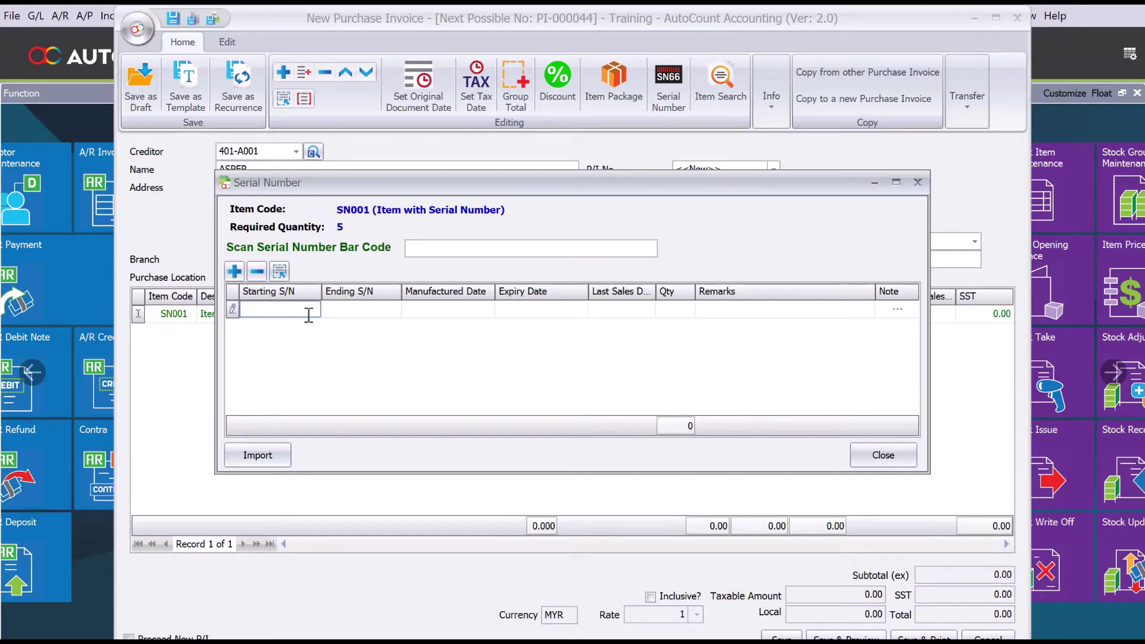
type("2022001")
left_click(383, 309)
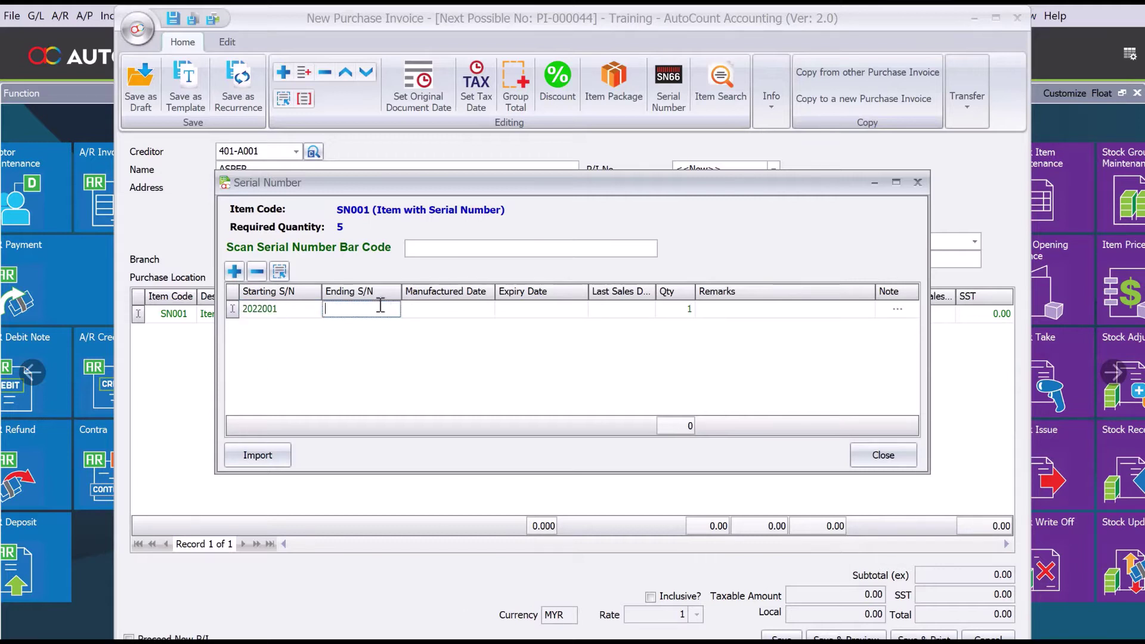
type("2022005")
Step: Set the serial number range's manufactured date to 27/06/2022 and its expiry date to 27/06/2024
left_click(436, 311)
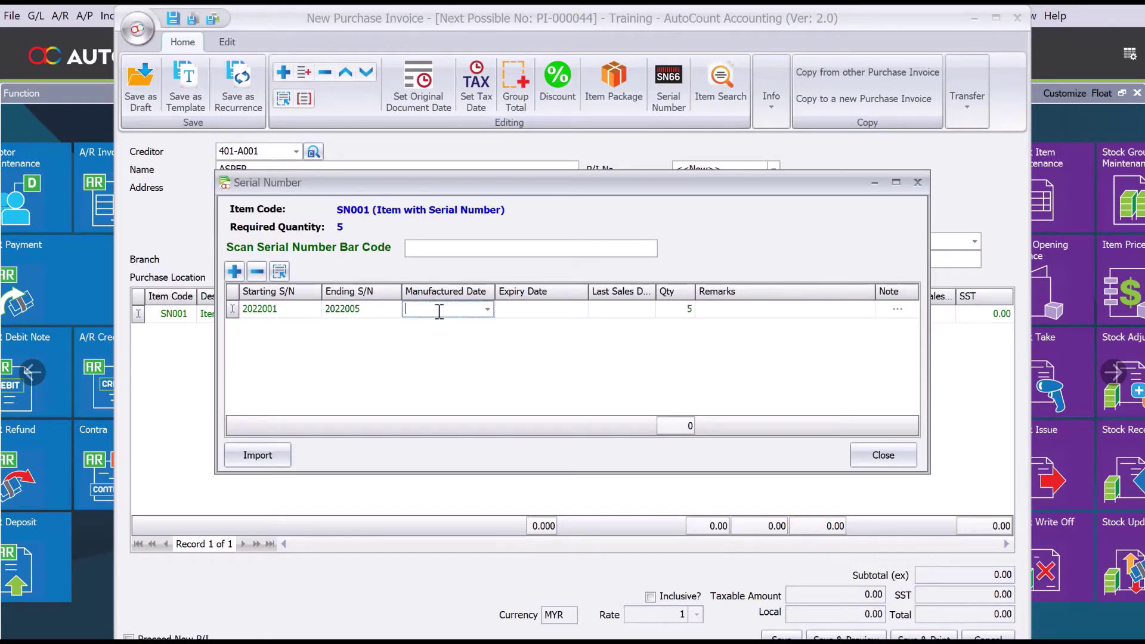
left_click(488, 310)
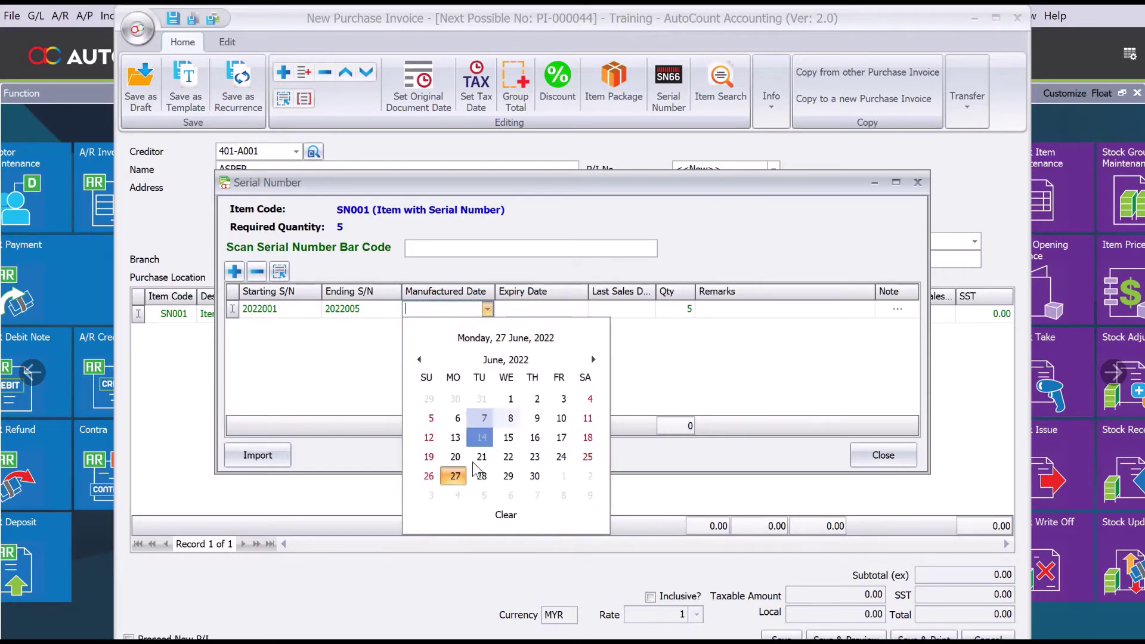
left_click(456, 476)
left_click(554, 311)
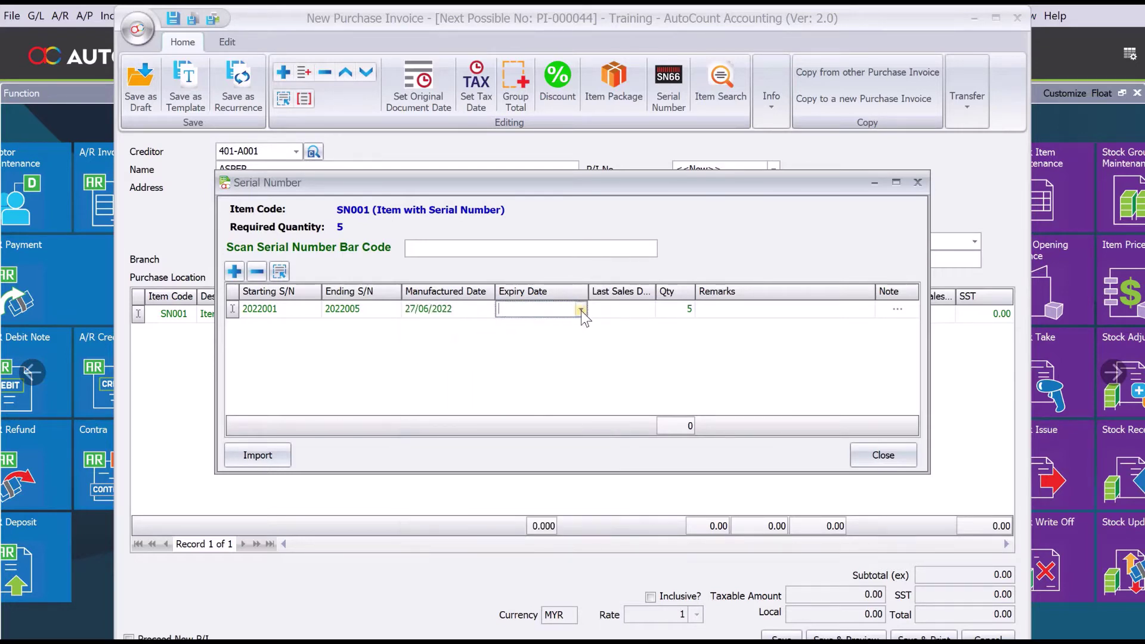
left_click(581, 311)
left_click(602, 358)
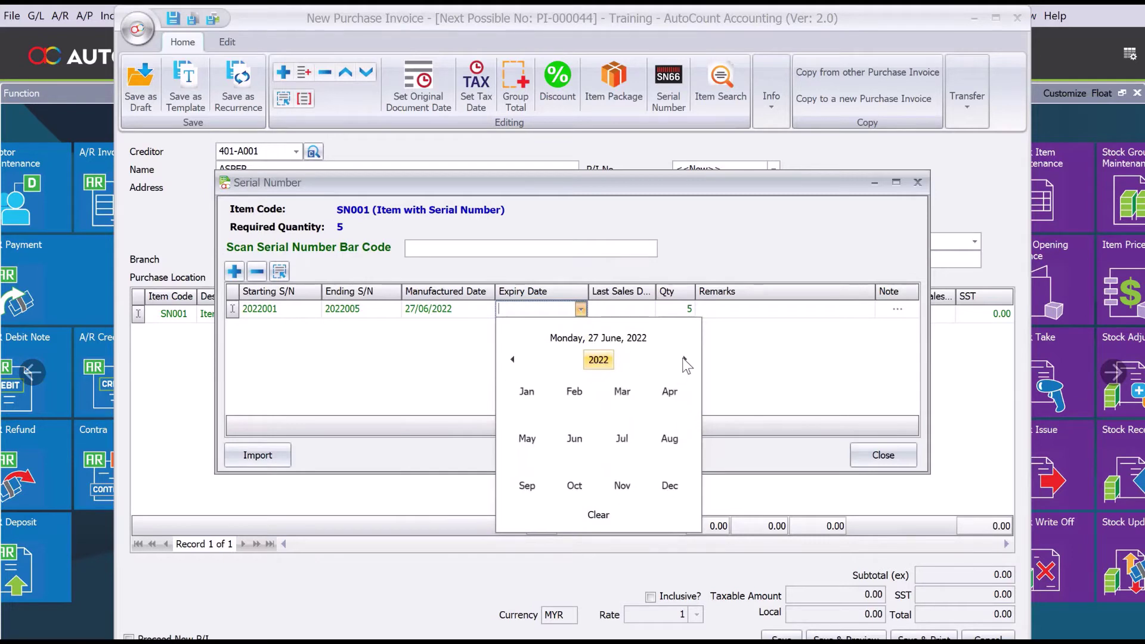
left_click(684, 359)
left_click(684, 359)
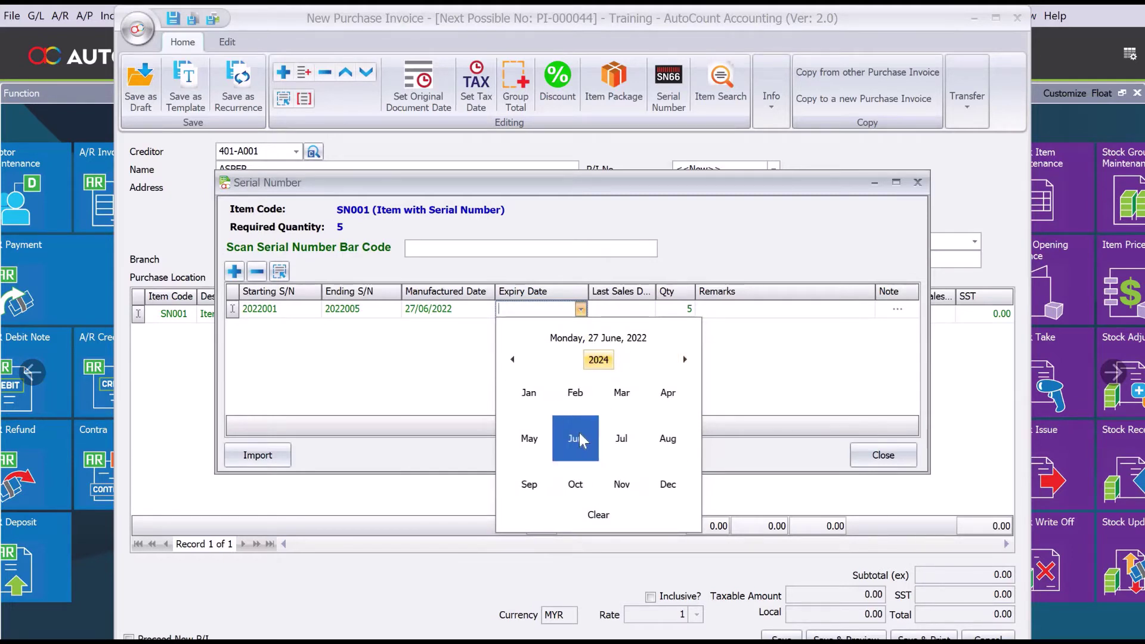
left_click(575, 438)
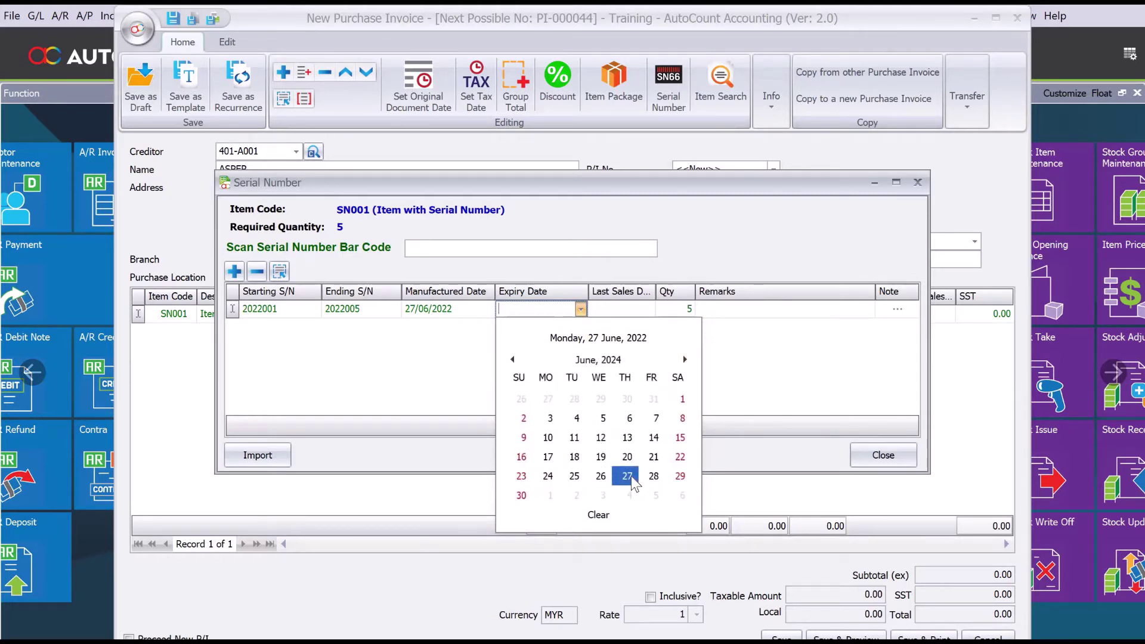
left_click(631, 476)
Step: Set the serial number range's last sales date to 01/05/2024 and close the serial number entry
left_click(632, 310)
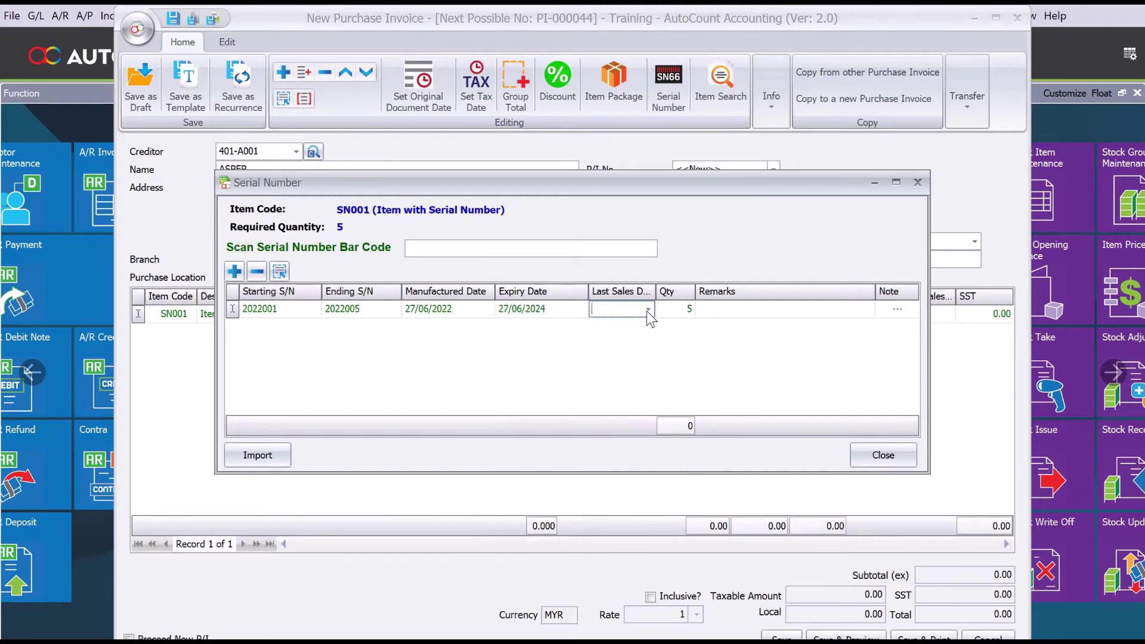
left_click(648, 310)
left_click(689, 359)
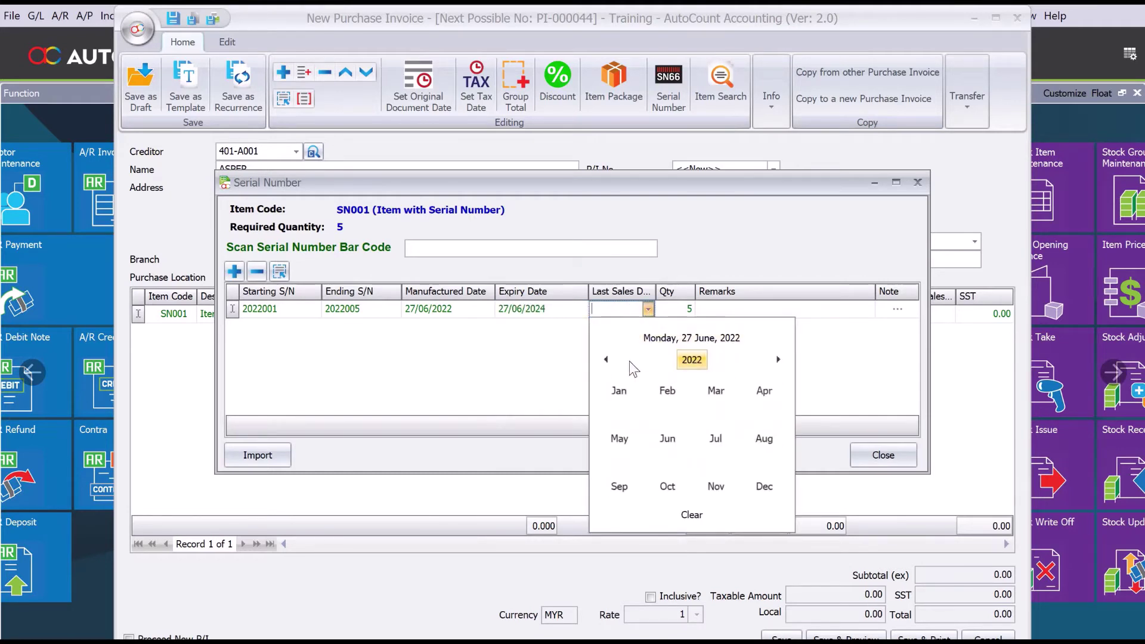
left_click(778, 360)
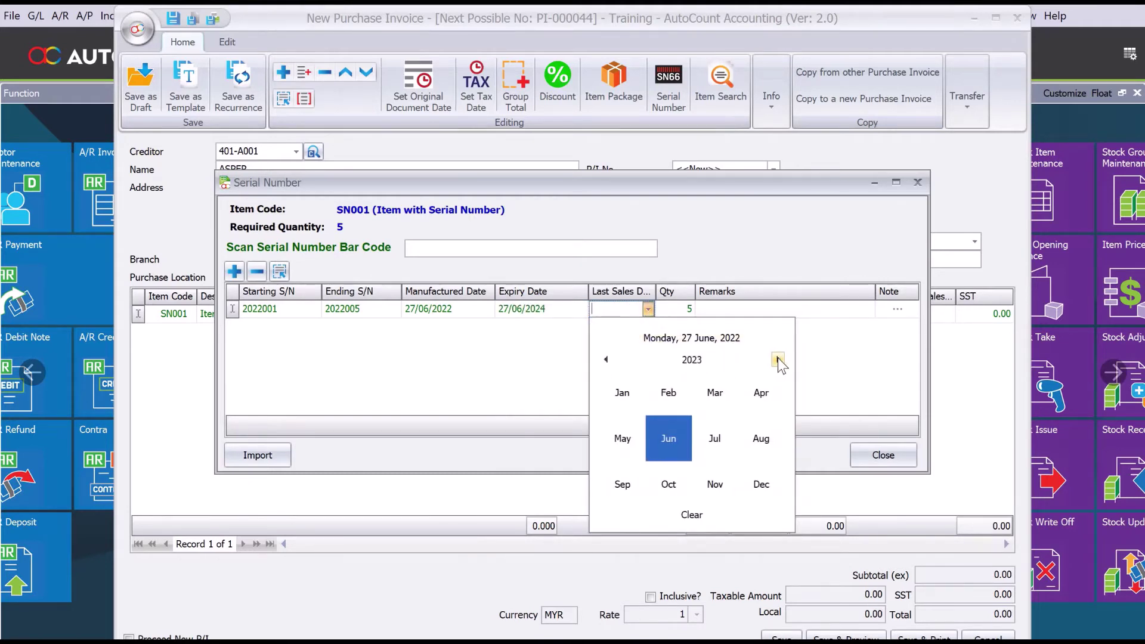
left_click(778, 360)
left_click(624, 438)
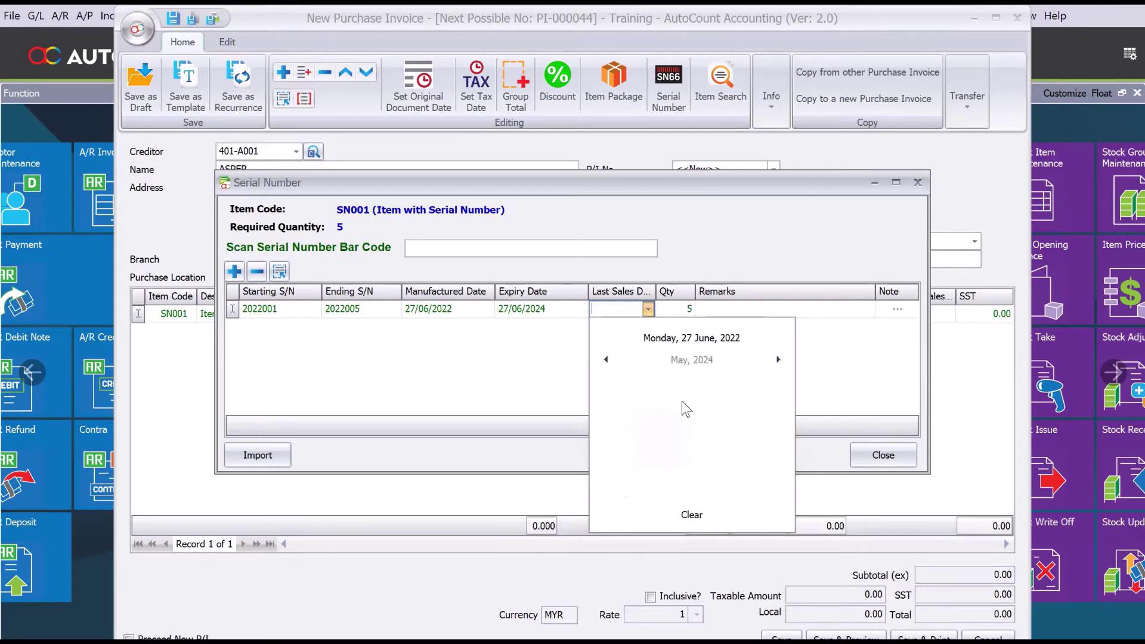
left_click(690, 397)
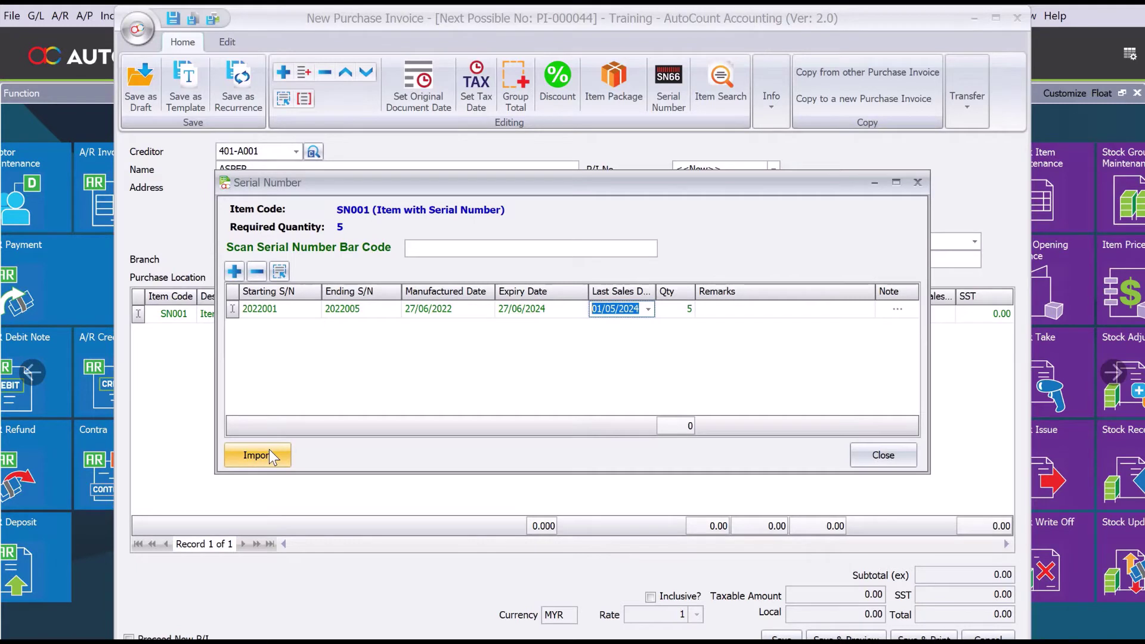
left_click(262, 309)
left_click(358, 309)
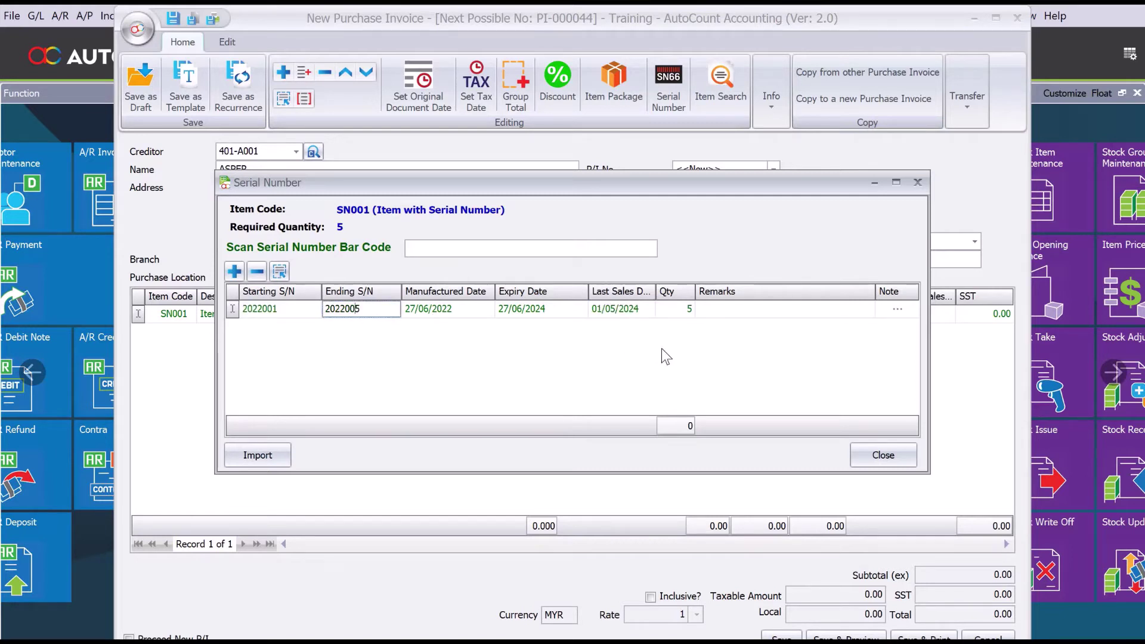
left_click(863, 456)
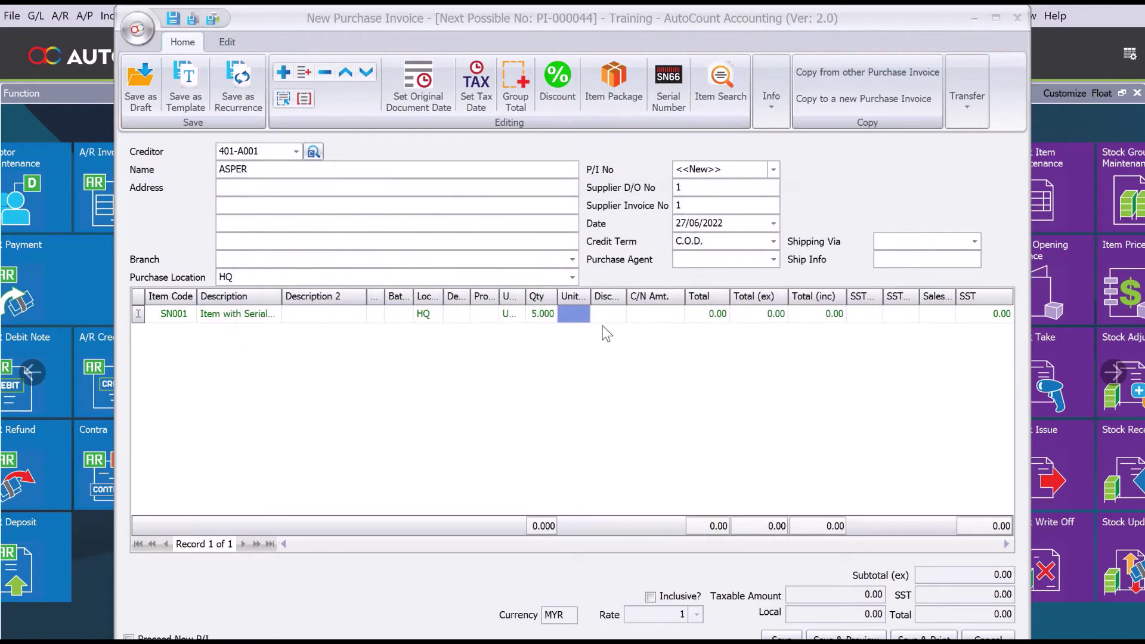
Step: Set the unit price of SN001 to 999 and save the purchase invoice
left_click(576, 315)
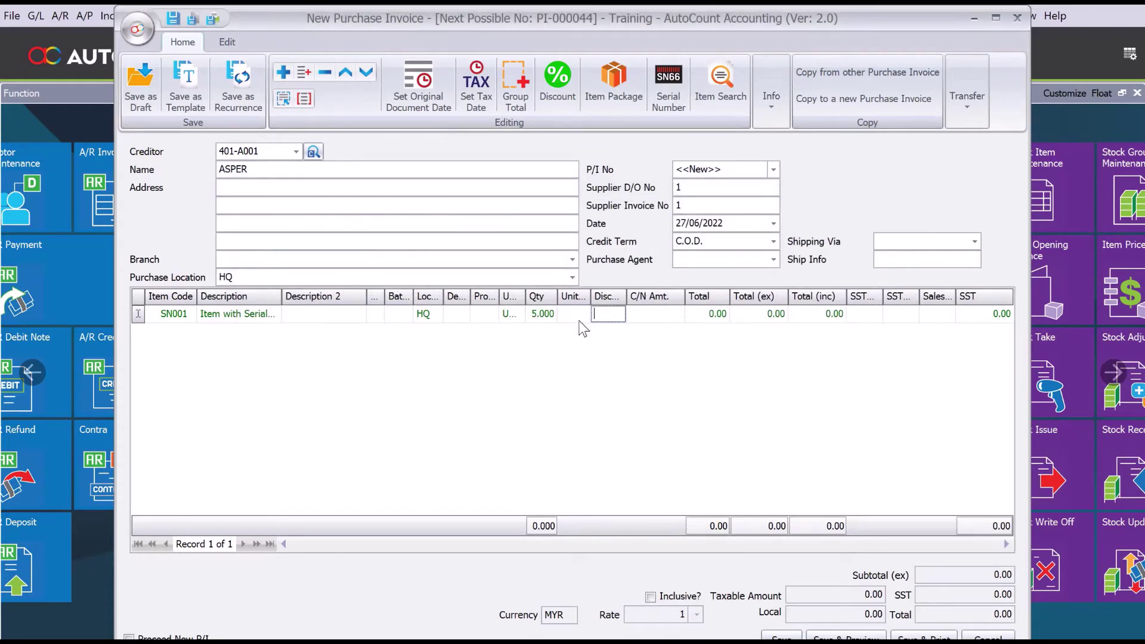
type("999")
key("Tab")
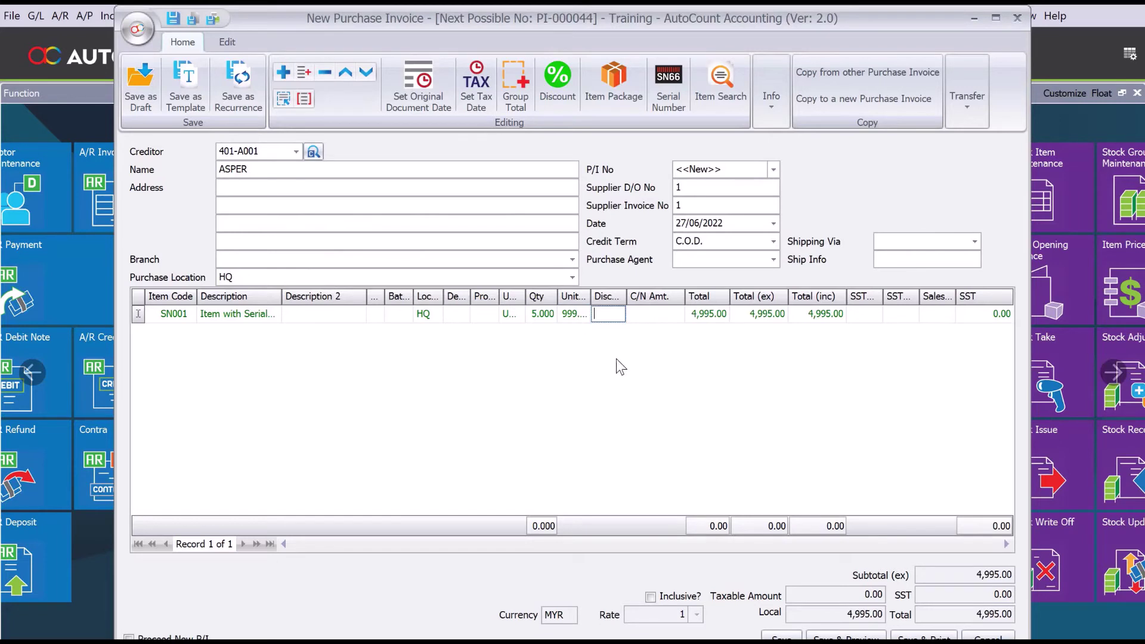
left_click(781, 637)
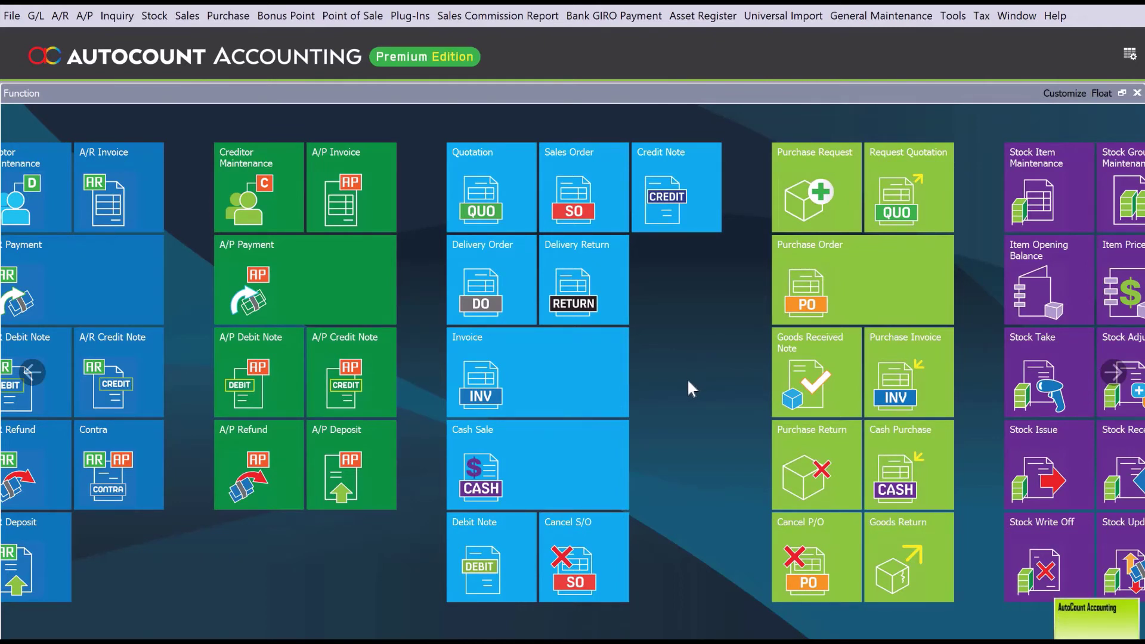
Step: Start a new sales invoice for debtor ABC Sdn Bhd
left_click(584, 377)
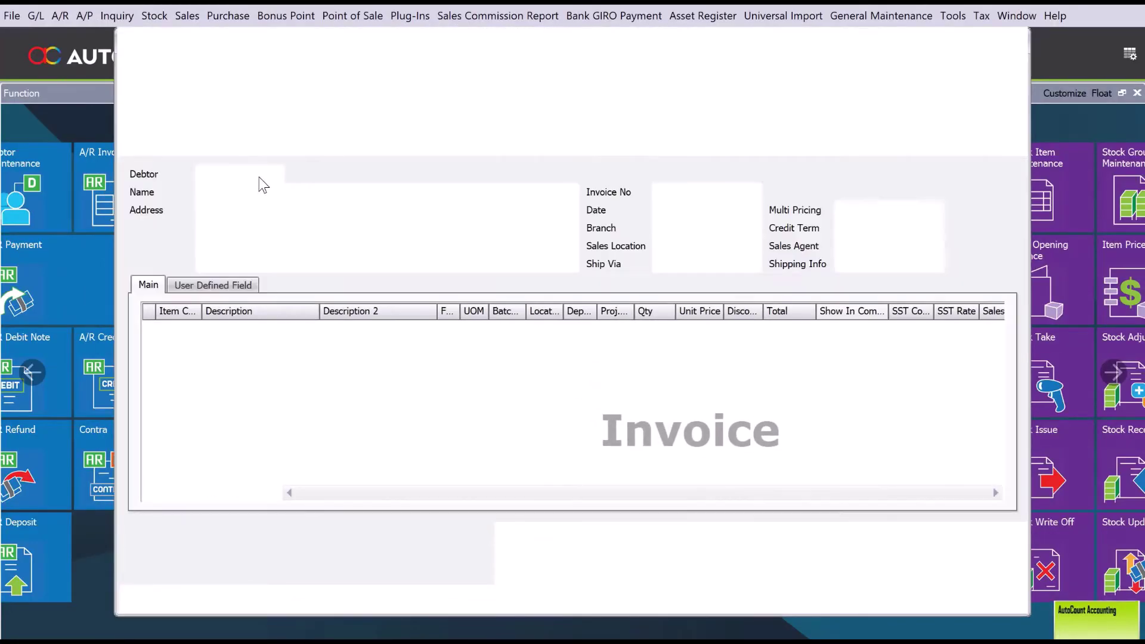
left_click(274, 177)
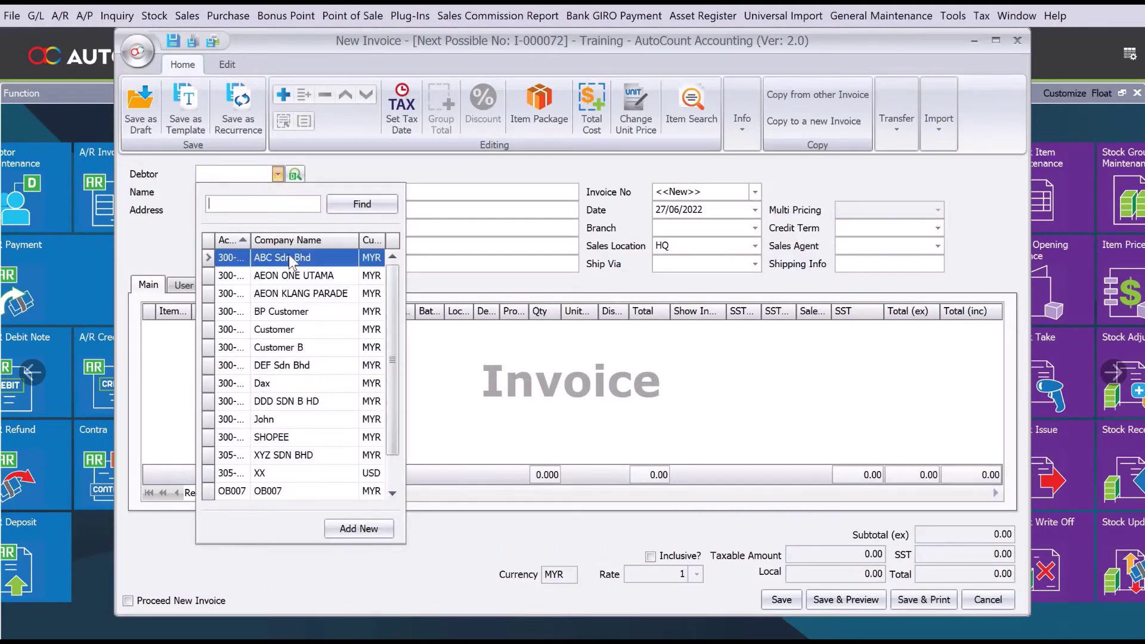
left_click(289, 256)
Step: Add item SN001 (Item with Serial Number) as a line on the sales invoice
left_click(283, 96)
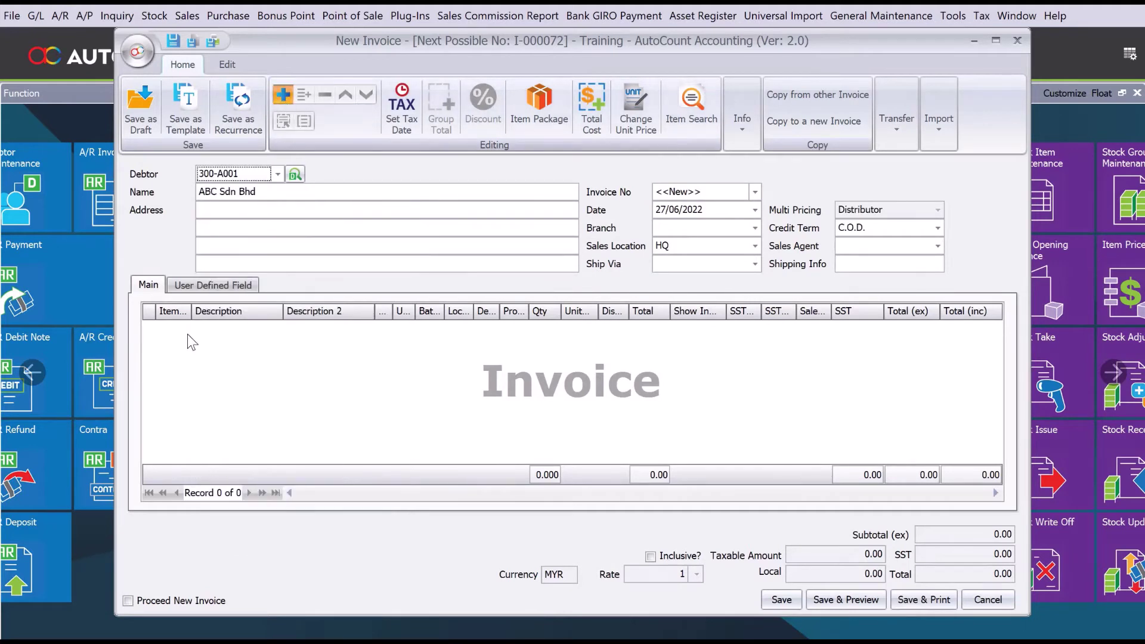
left_click(185, 331)
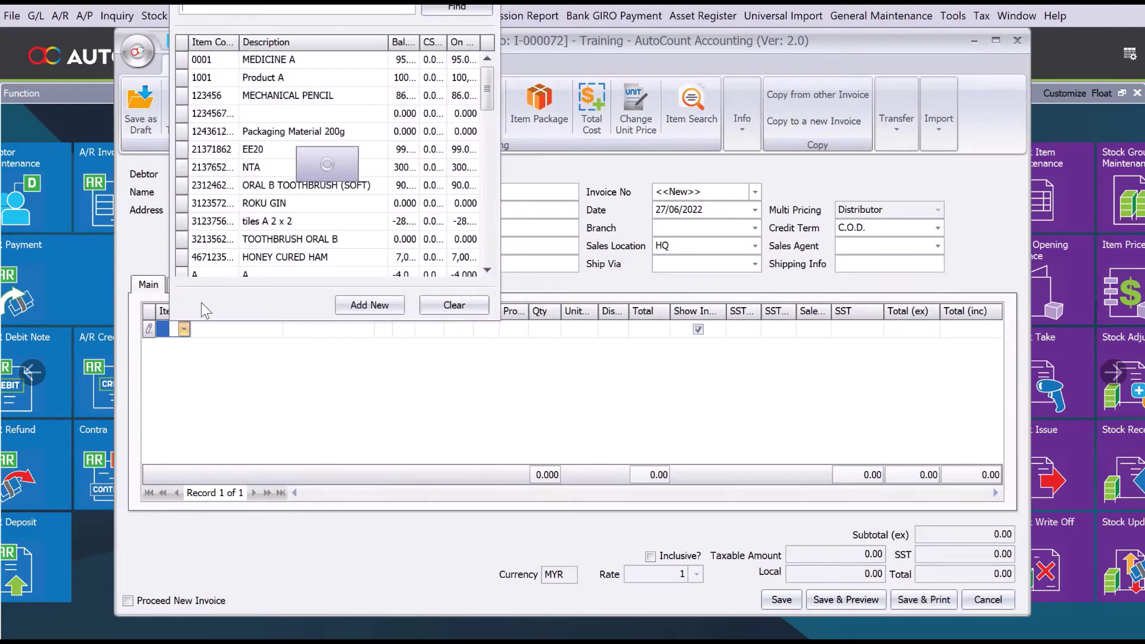
type("sn00")
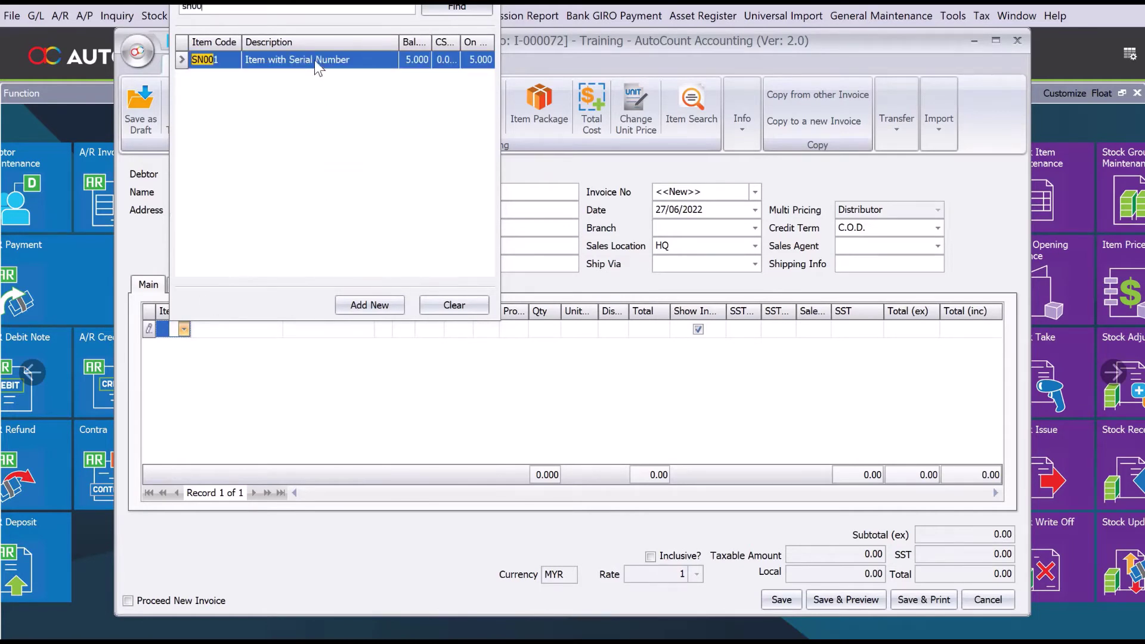
double_click(314, 59)
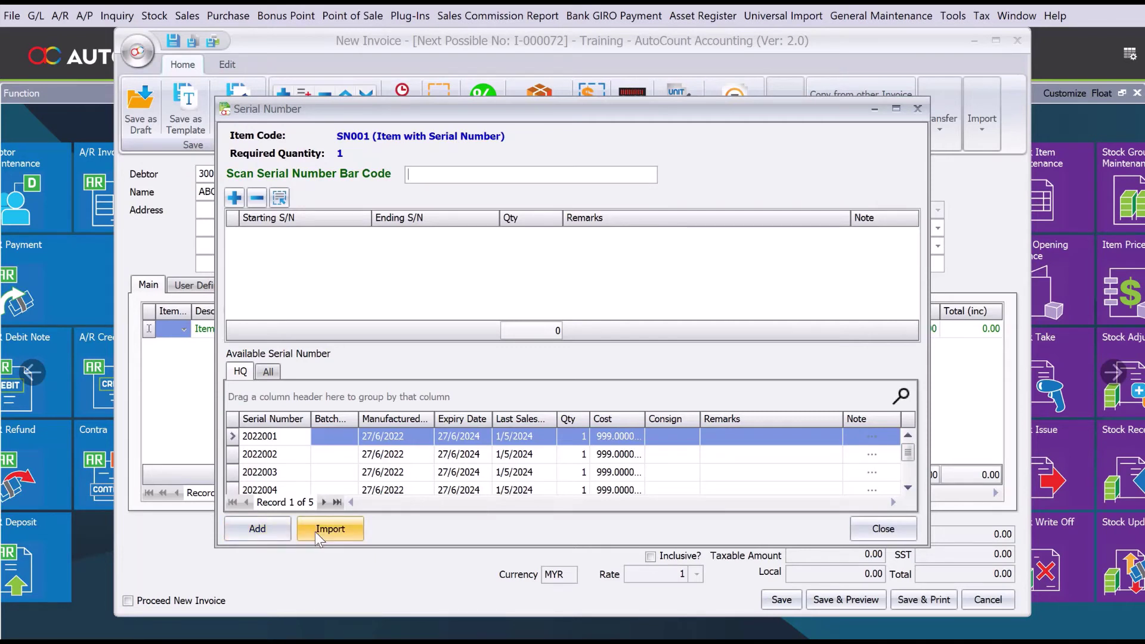
Step: Assign the available serial numbers 2022002 and 2022005 to the SN001 line and close the serial number selection
left_click(404, 456)
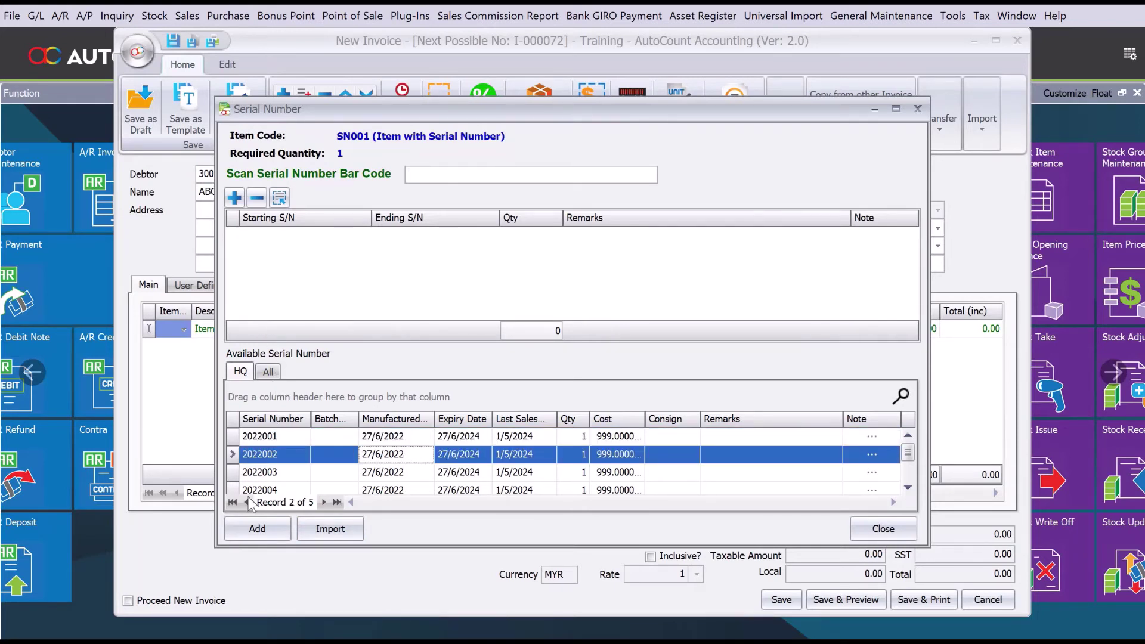
left_click(252, 522)
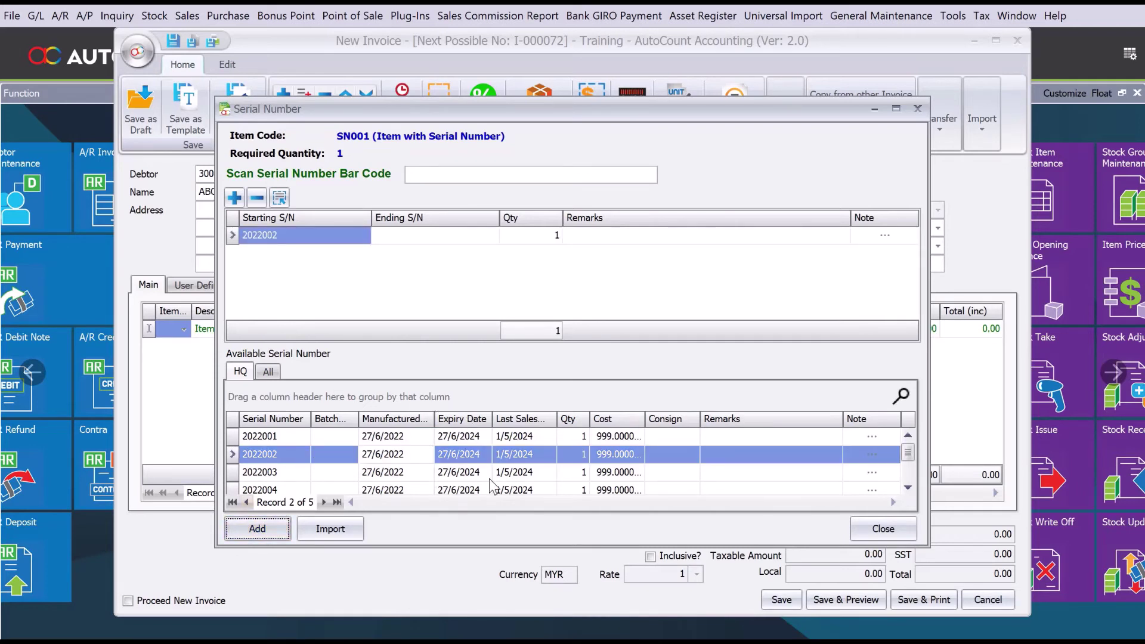
left_click(908, 490)
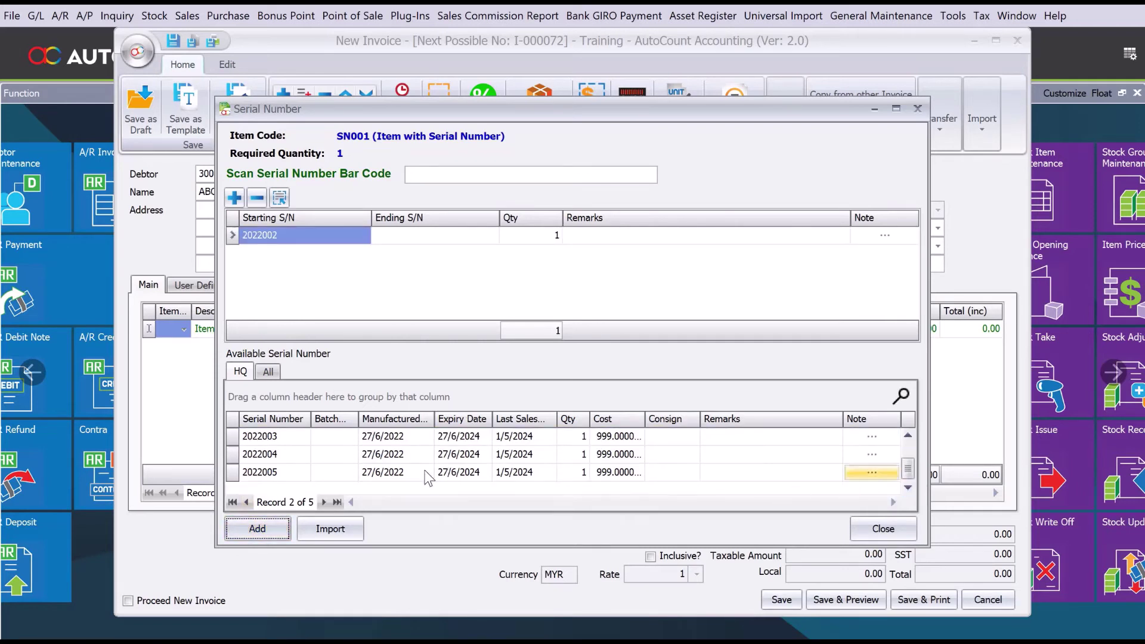
left_click(304, 476)
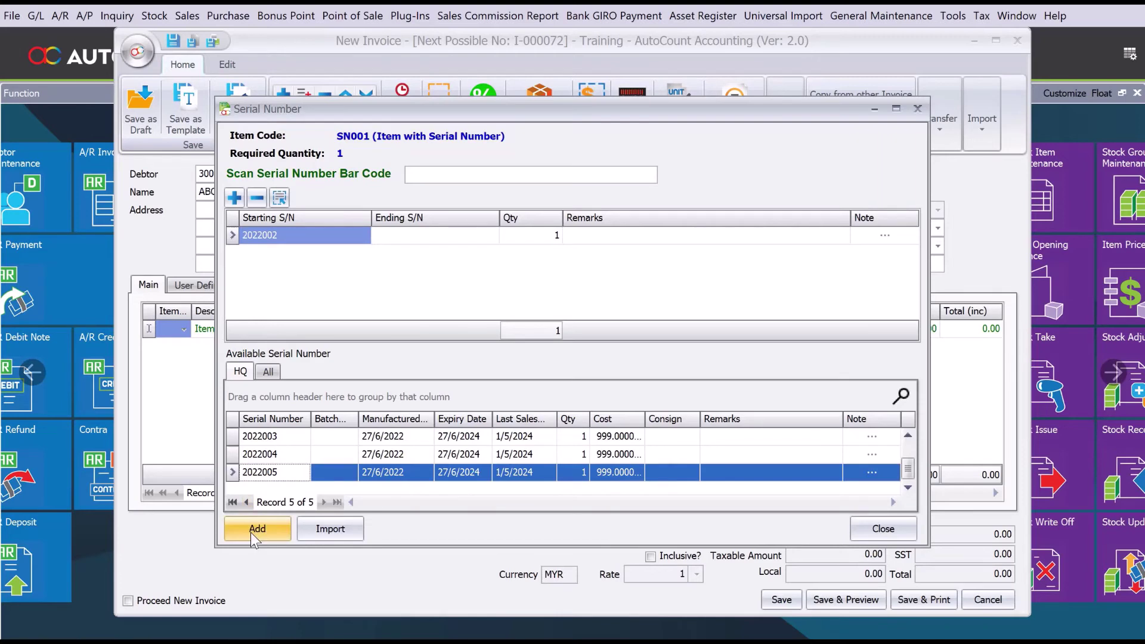
left_click(251, 531)
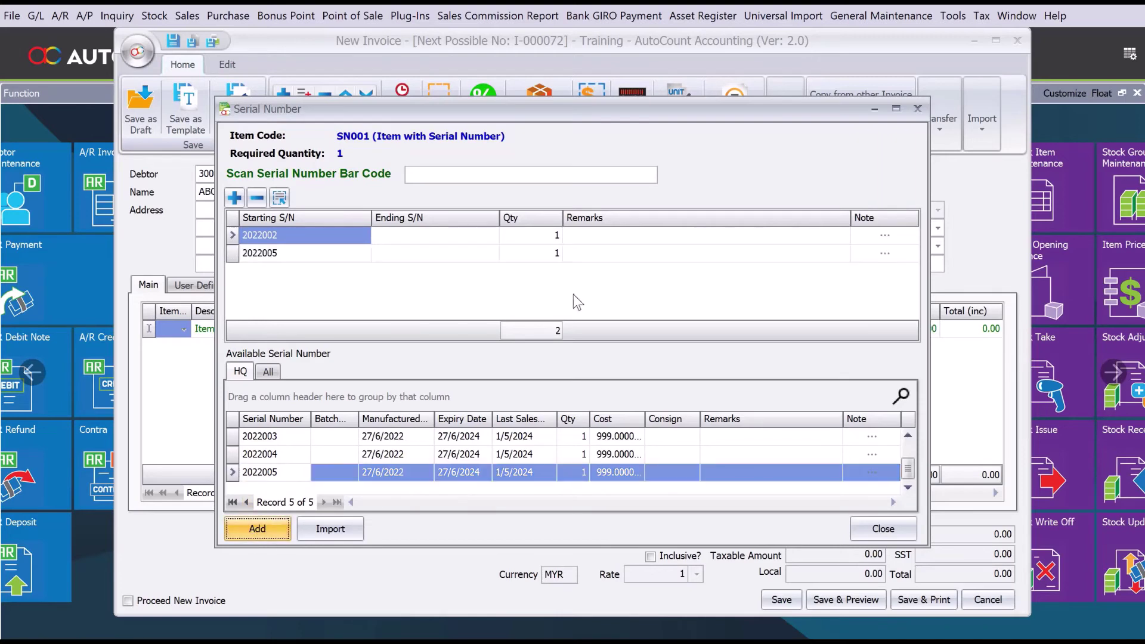
left_click(876, 532)
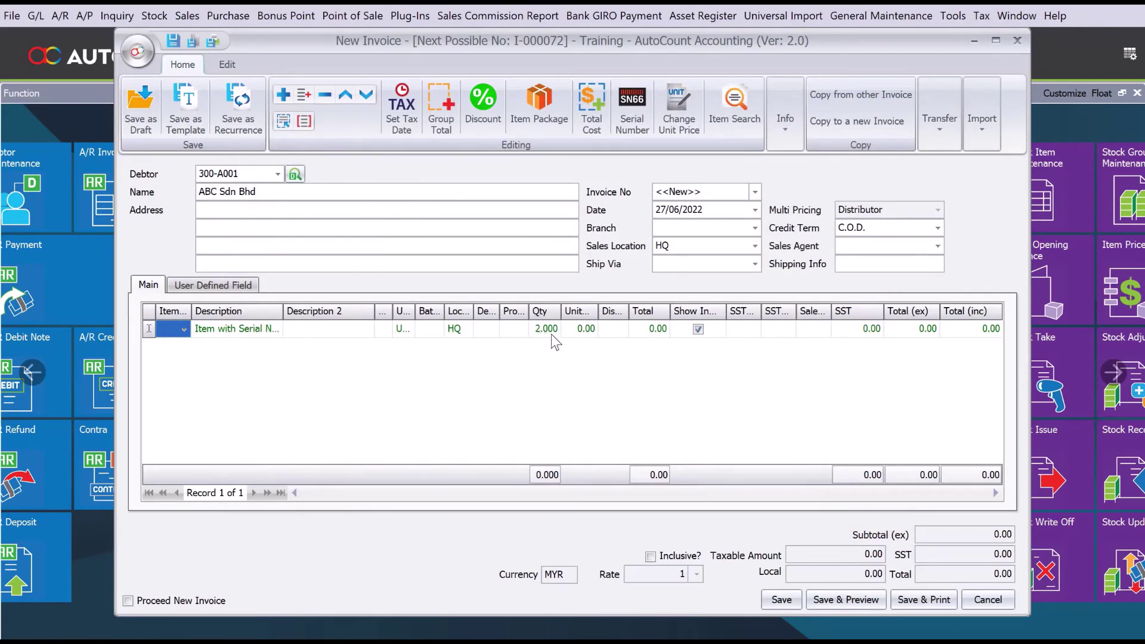
Step: Set the unit price of the SN001 line to 1500 on the sales invoice
left_click(575, 330)
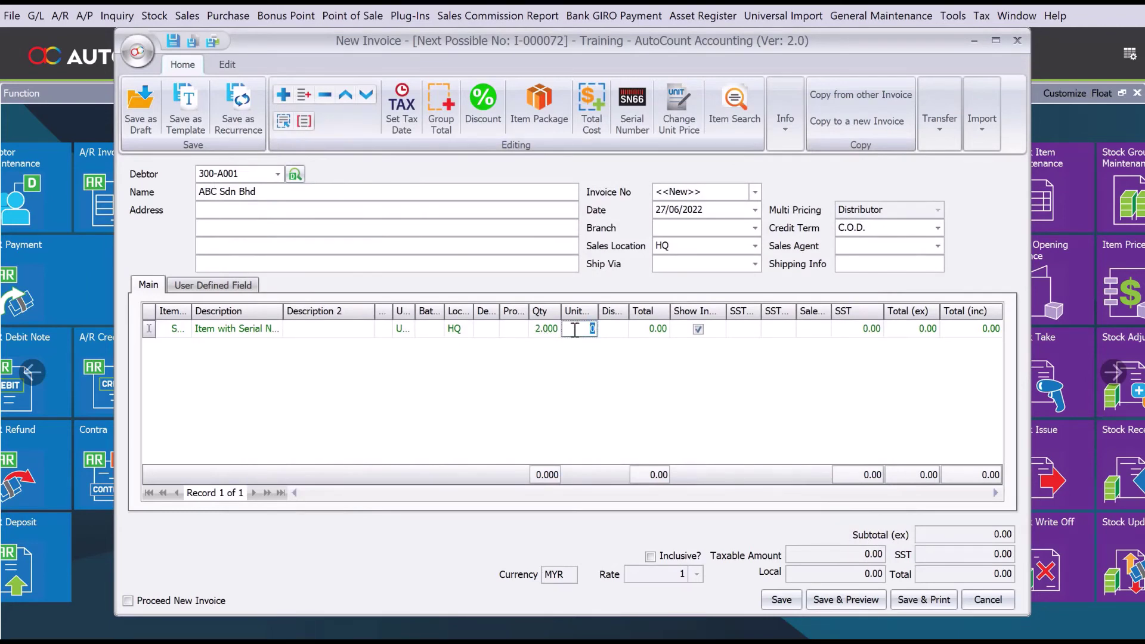
type("1500")
key("Tab")
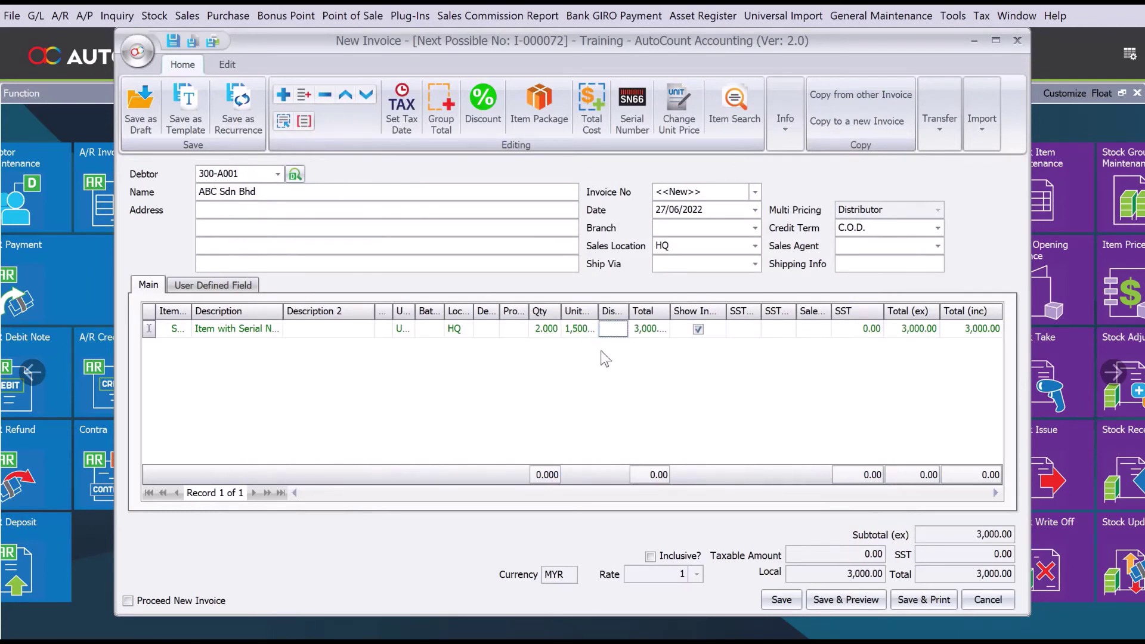
Step: Save the sales invoice and preview it with the Full Tax Invoice report in a maximized window
left_click(843, 595)
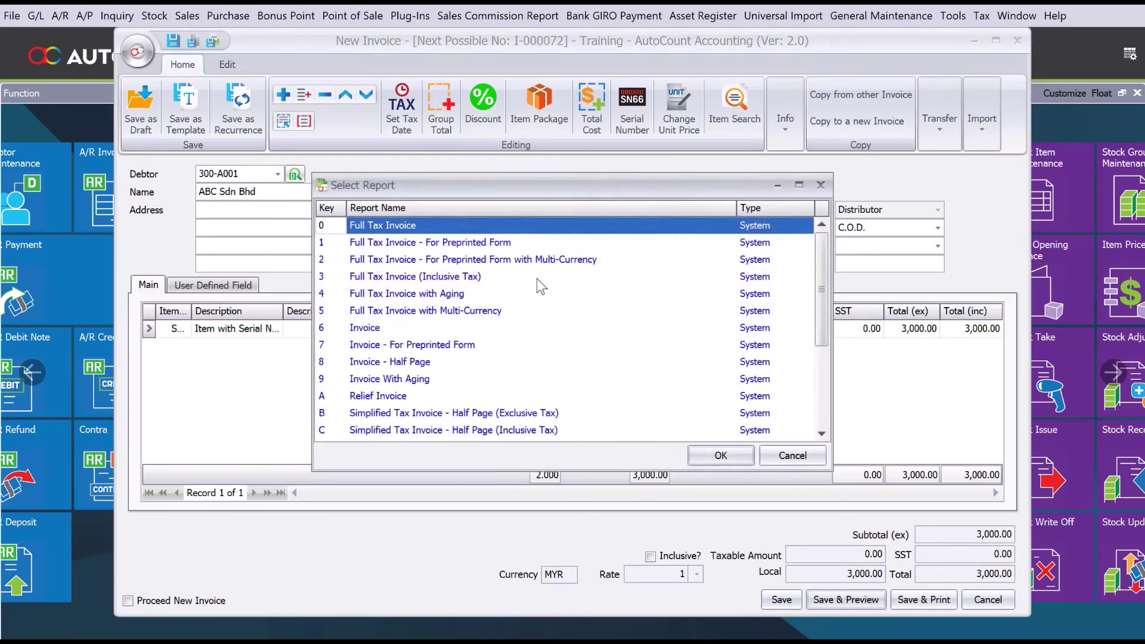
left_click(698, 445)
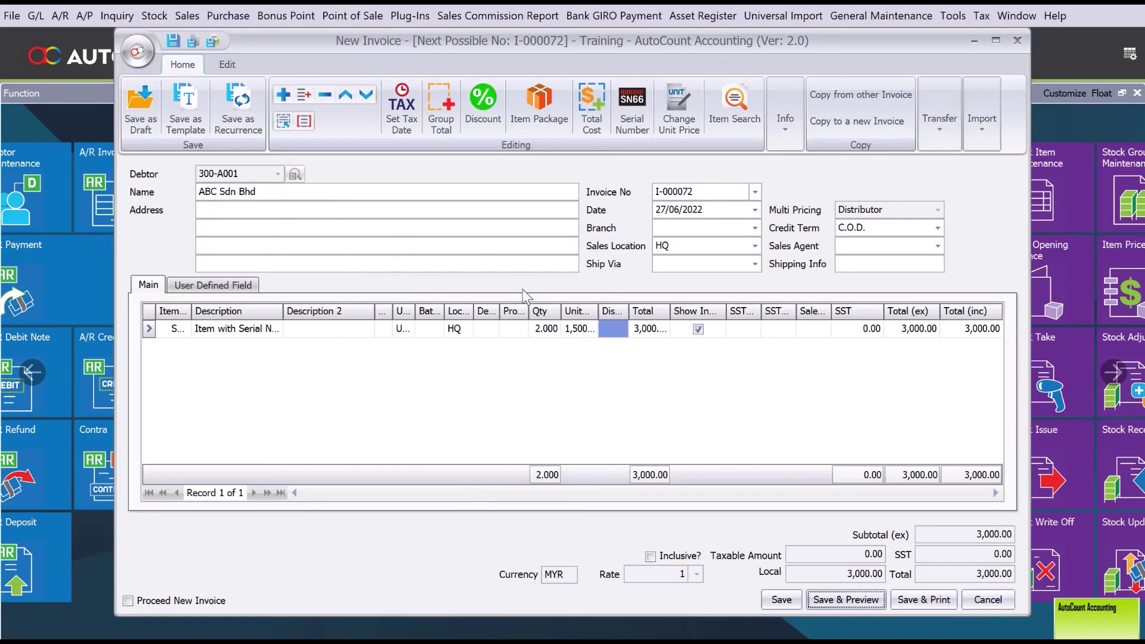
left_click(845, 601)
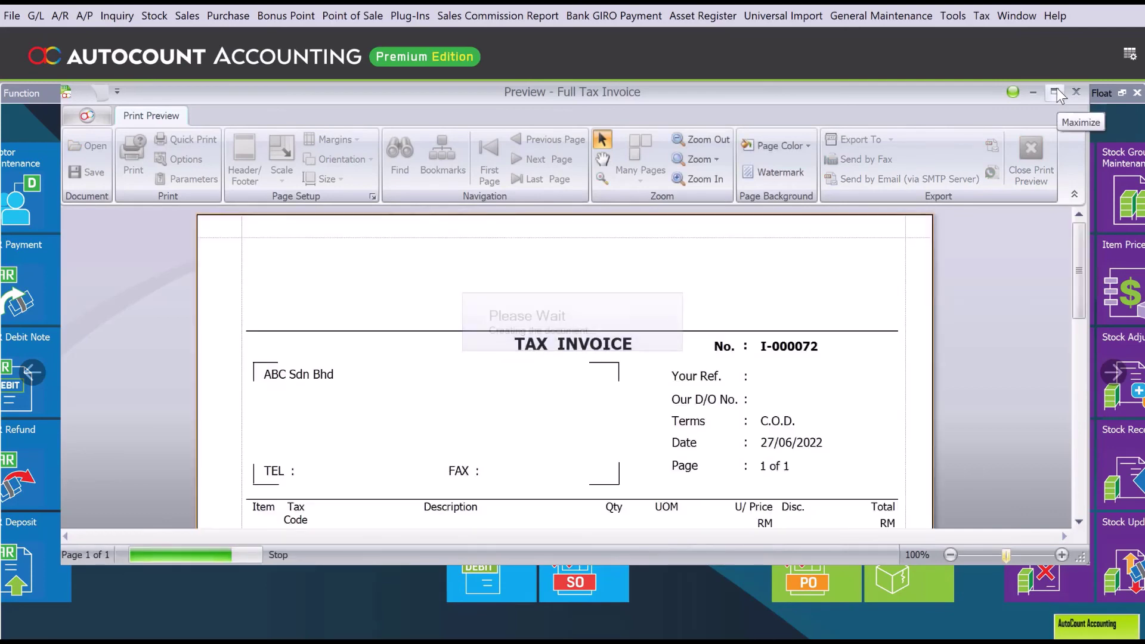
left_click(1056, 91)
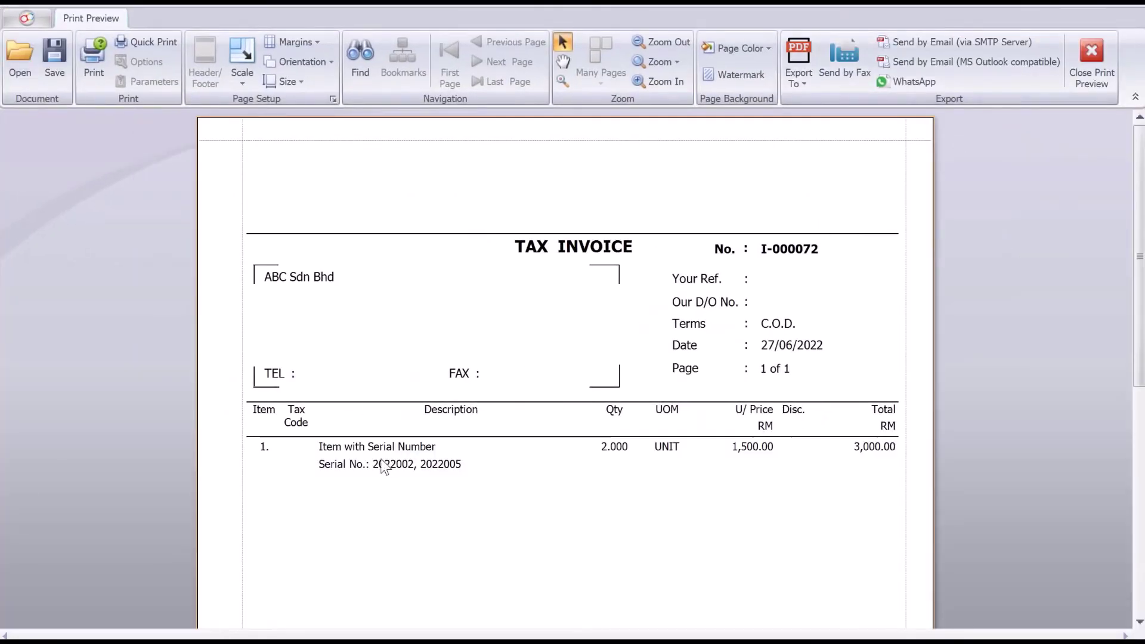